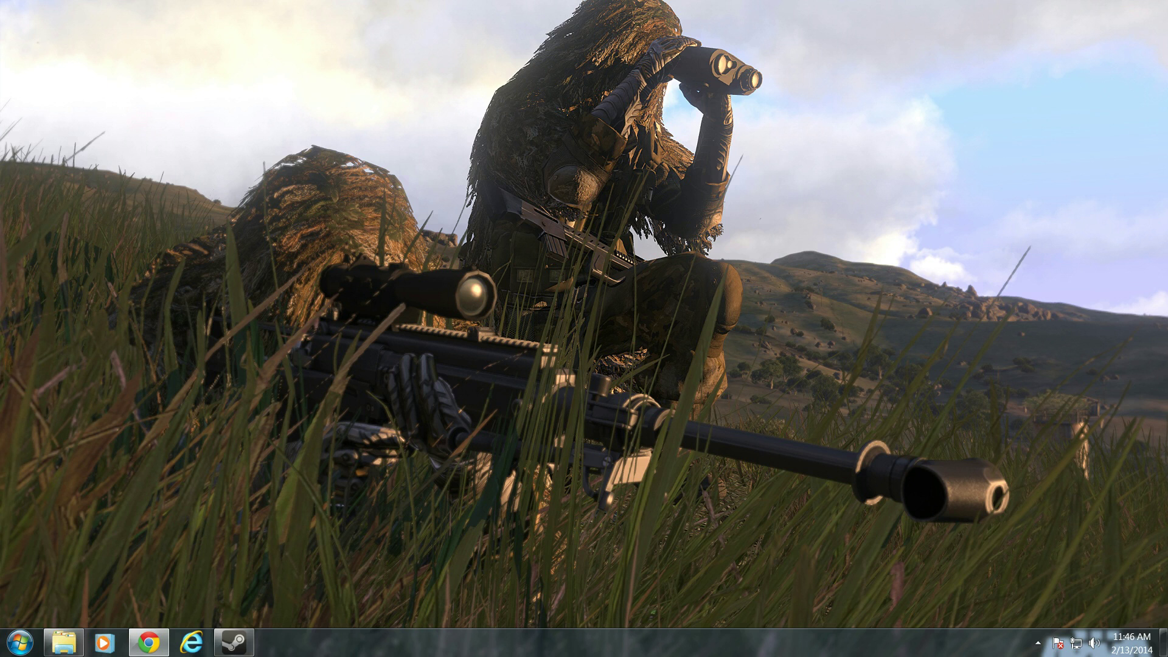
# - Switch to Chrome and examine the Task Force Arrowhead Radio page, including its features, installation notes and download links
pyautogui.click(148, 642)
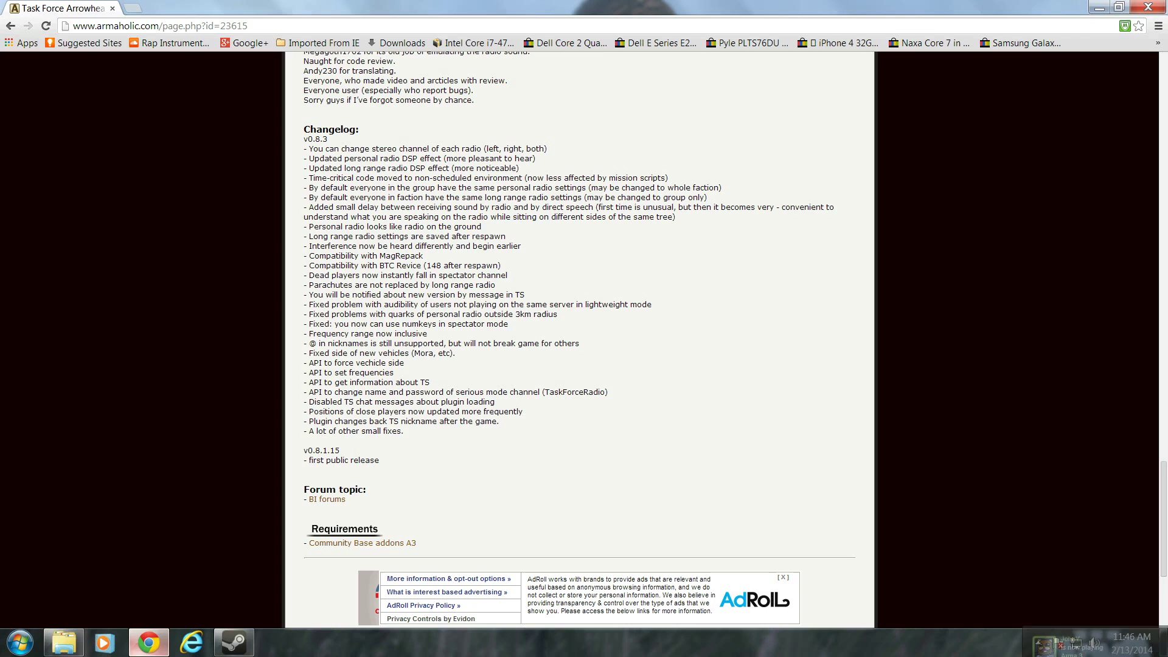
pyautogui.scroll(2, 578, 340)
pyautogui.scroll(19, 578, 341)
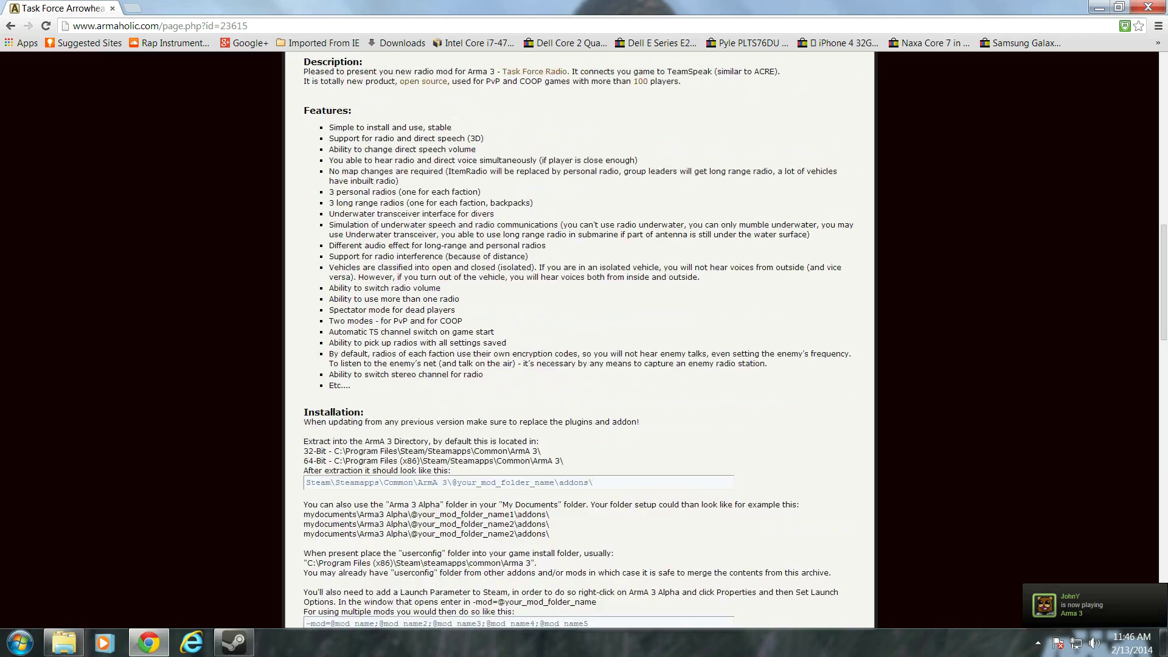
pyautogui.scroll(-5, 578, 340)
pyautogui.scroll(-15, 579, 341)
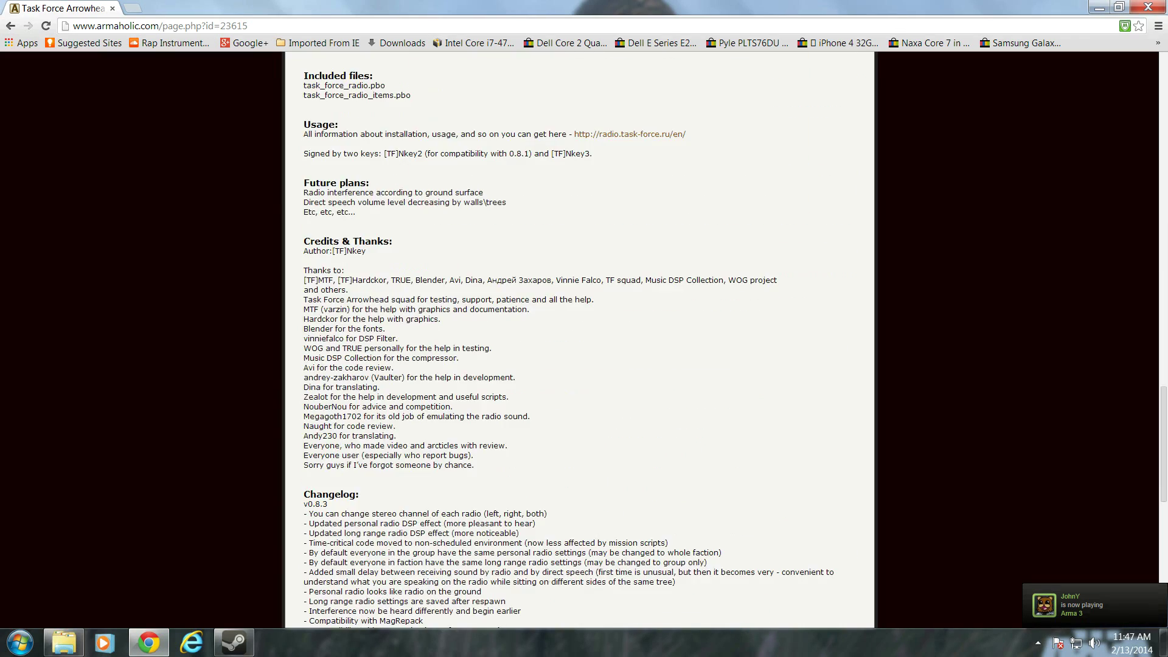
pyautogui.scroll(-6, 579, 340)
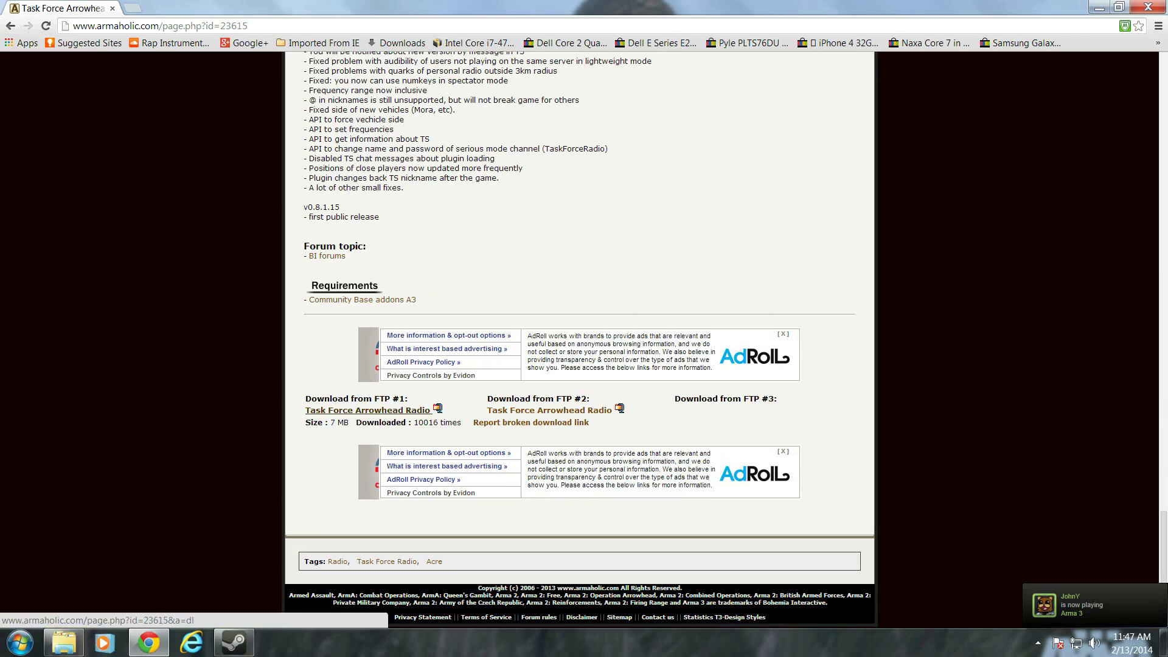
pyautogui.moveTo(305, 399); pyautogui.dragTo(315, 410)
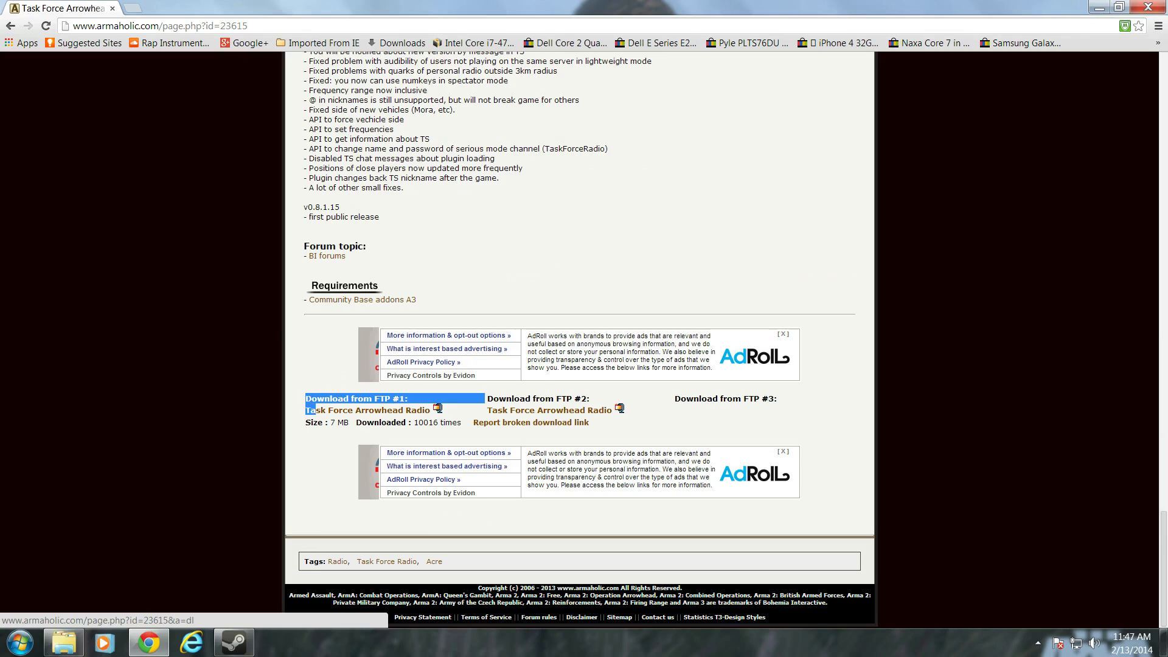
pyautogui.scroll(20, 579, 341)
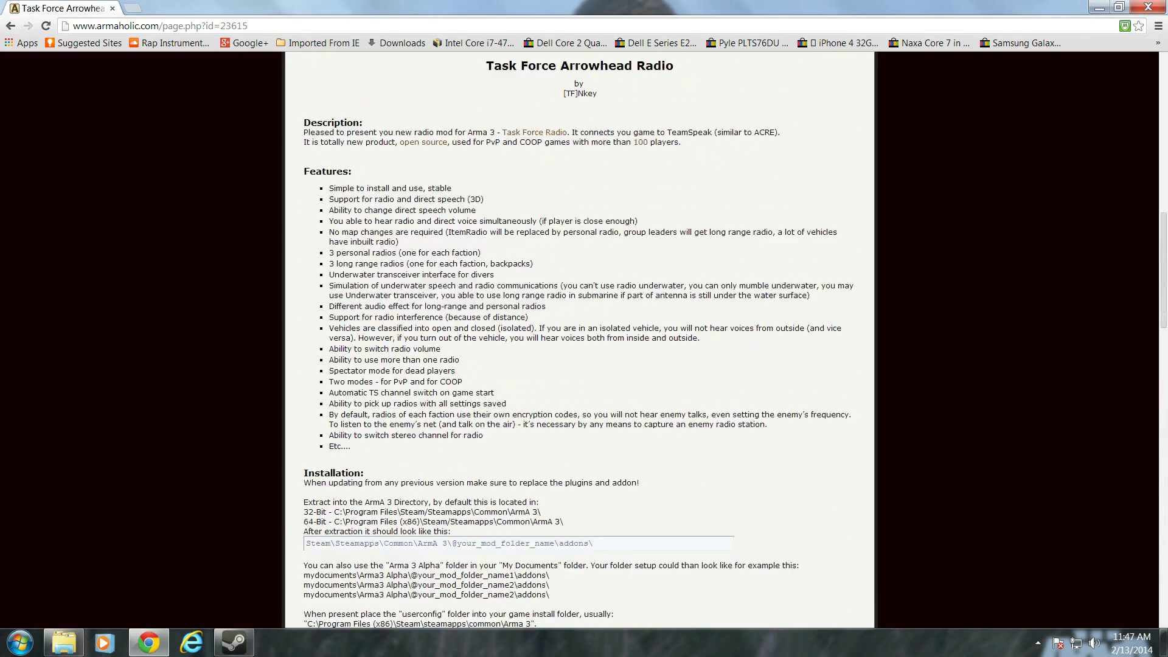
pyautogui.scroll(6, 579, 341)
# - Download the Task Force Arrowhead Radio archive from the mod page and open the downloaded 0.8.3 (3).zip in WinRAR
pyautogui.scroll(-18, 579, 341)
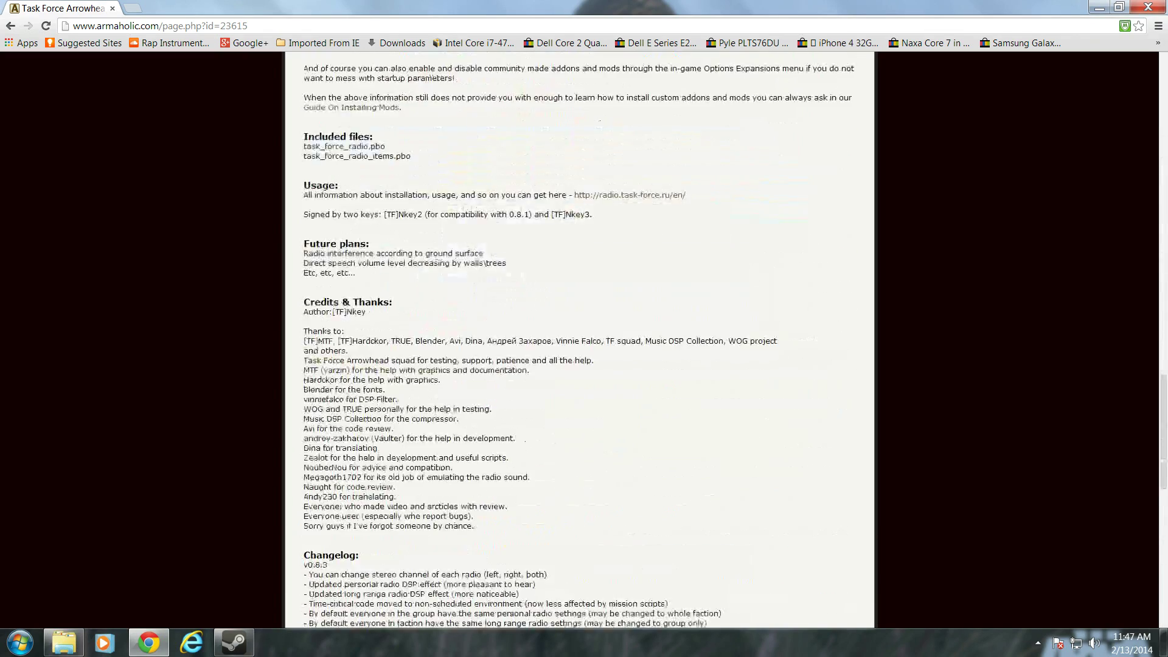
pyautogui.scroll(-9, 580, 340)
pyautogui.scroll(-2, 579, 341)
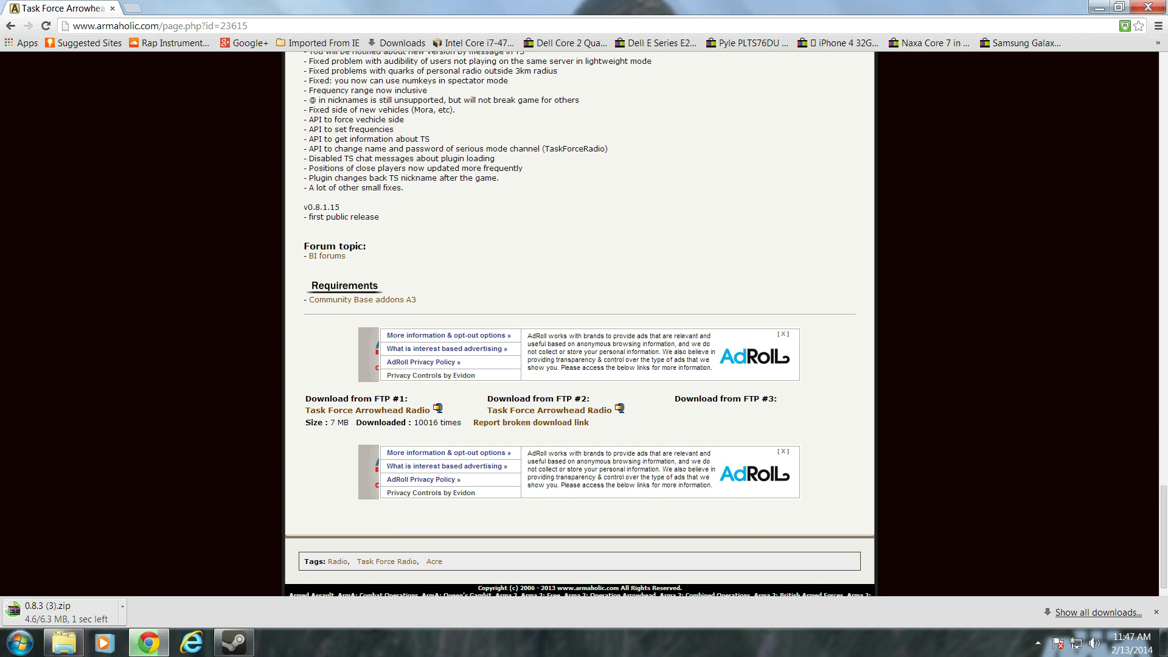
pyautogui.scroll(8, 579, 322)
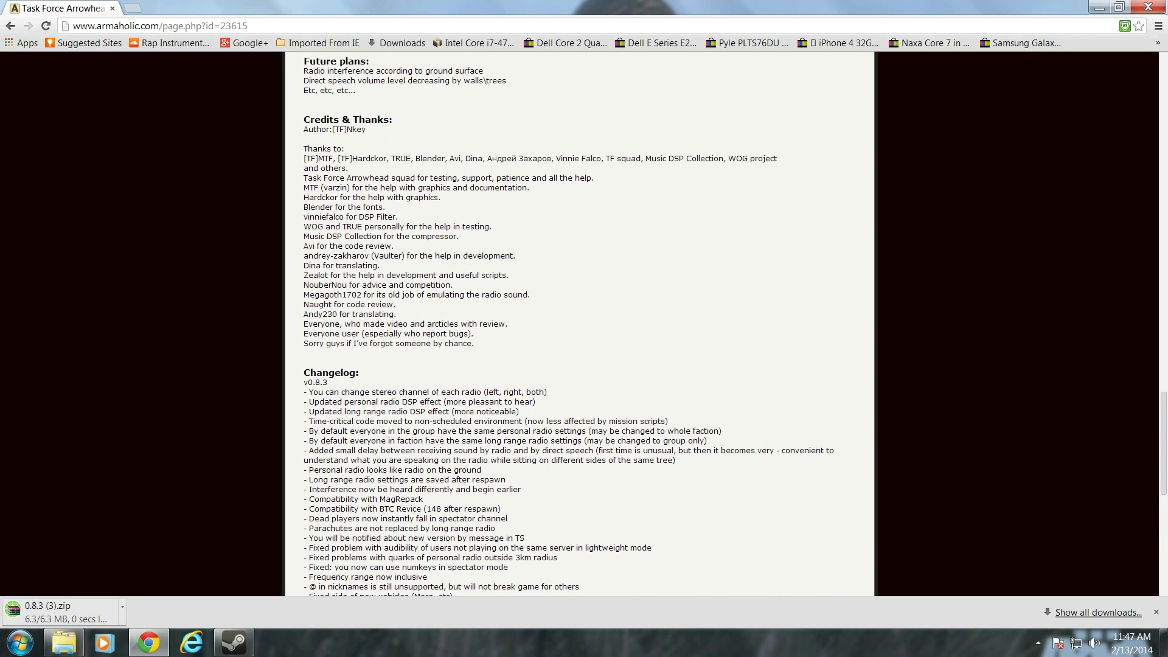
pyautogui.click(60, 612)
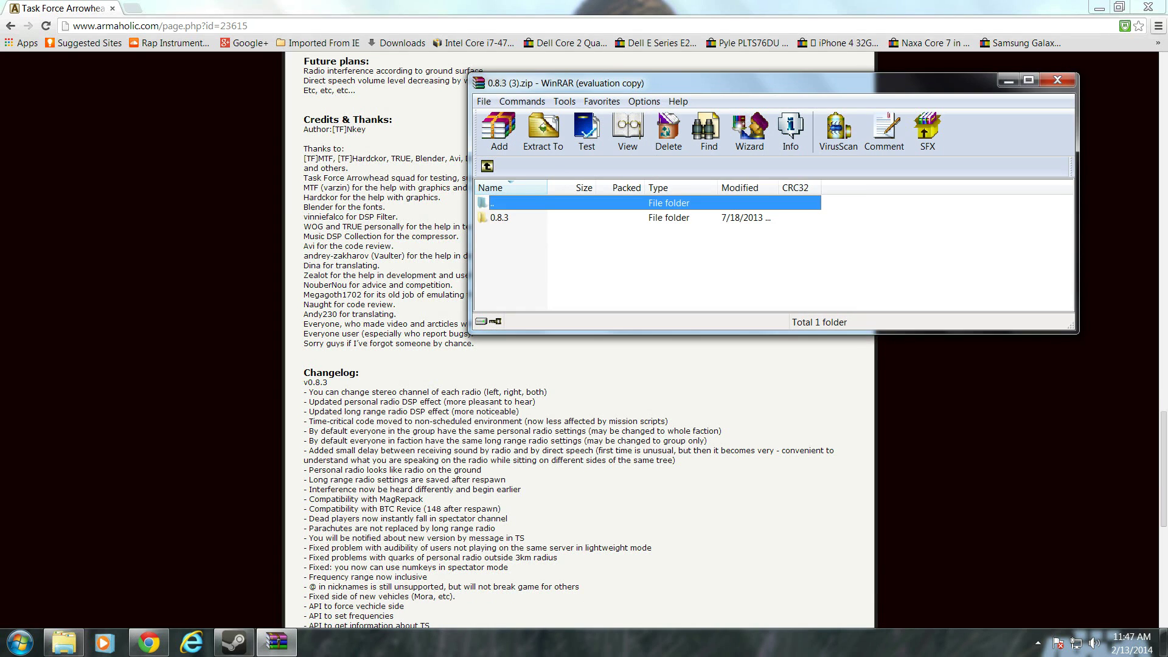
# - Minimize the browser, dismiss the WinRAR licence notice, and open the archive's 0.8.3 folder with Arma 3 selected
pyautogui.click(1099, 8)
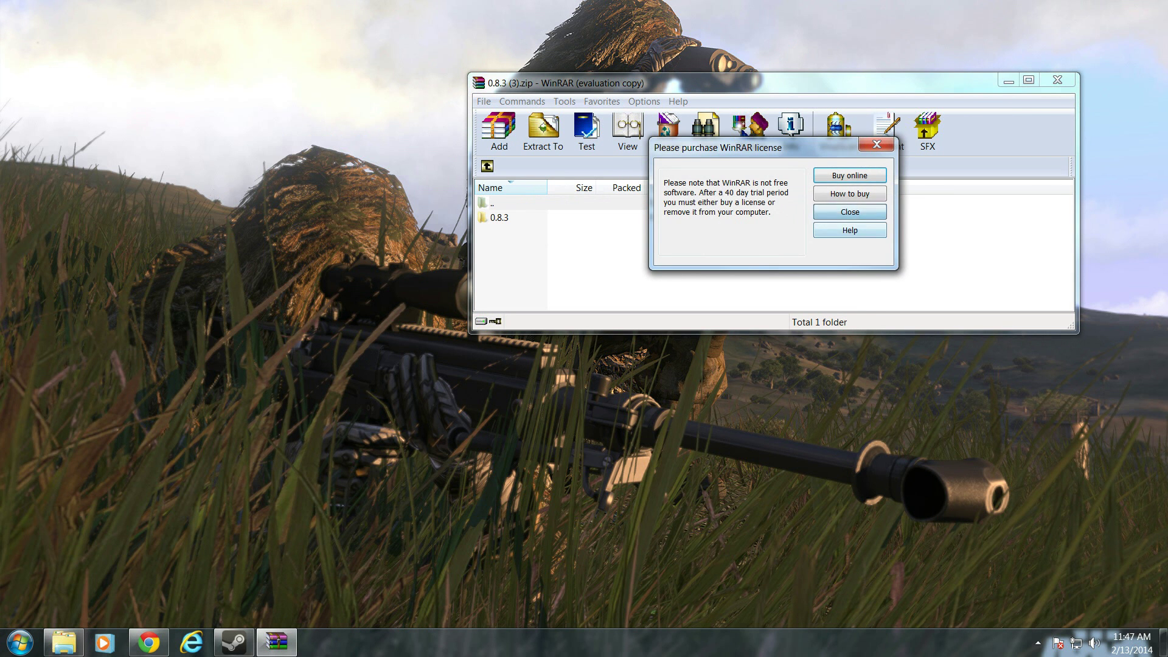
pyautogui.click(850, 213)
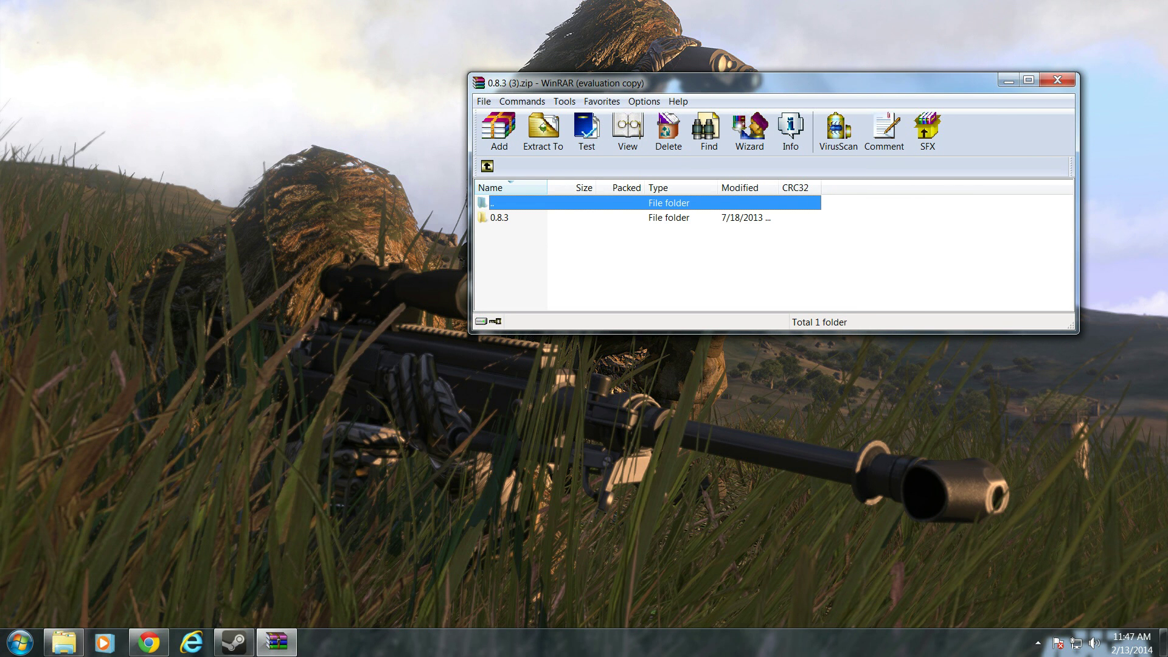
pyautogui.press('Down')
pyautogui.press('Return')
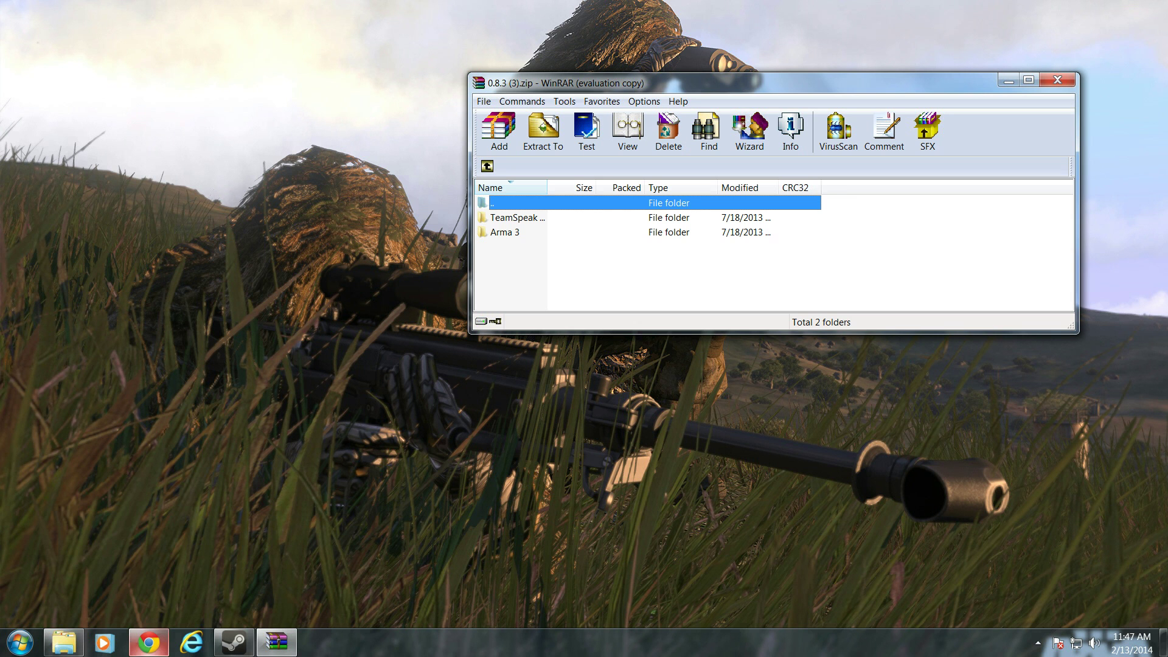
pyautogui.moveTo(149, 642)
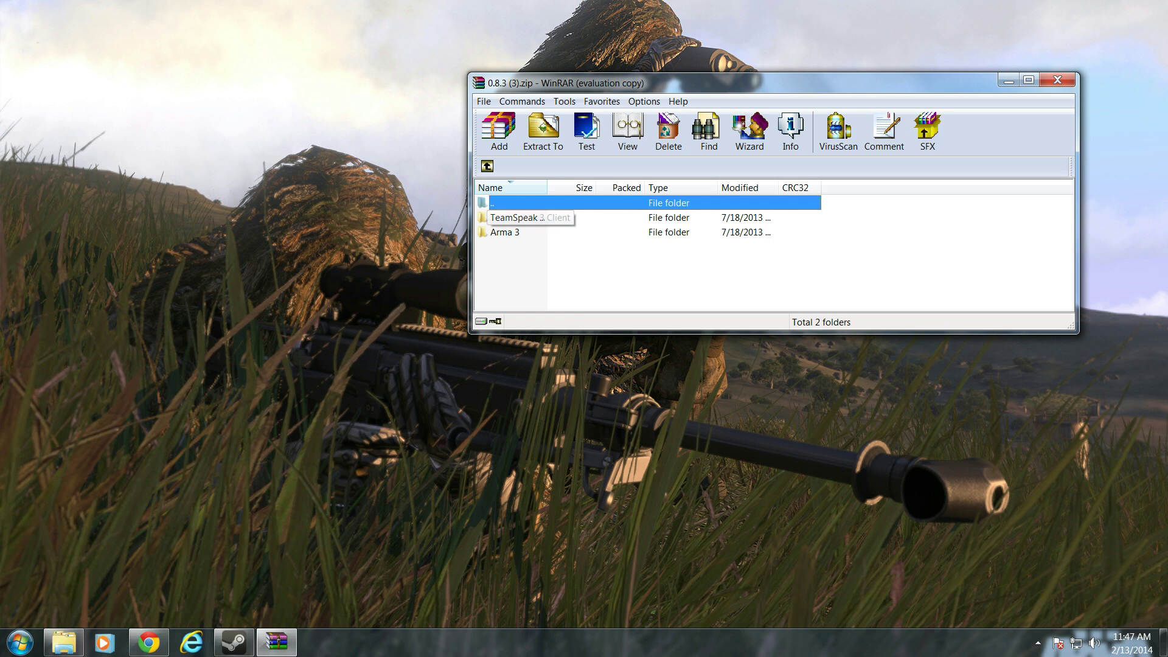
pyautogui.click(505, 232)
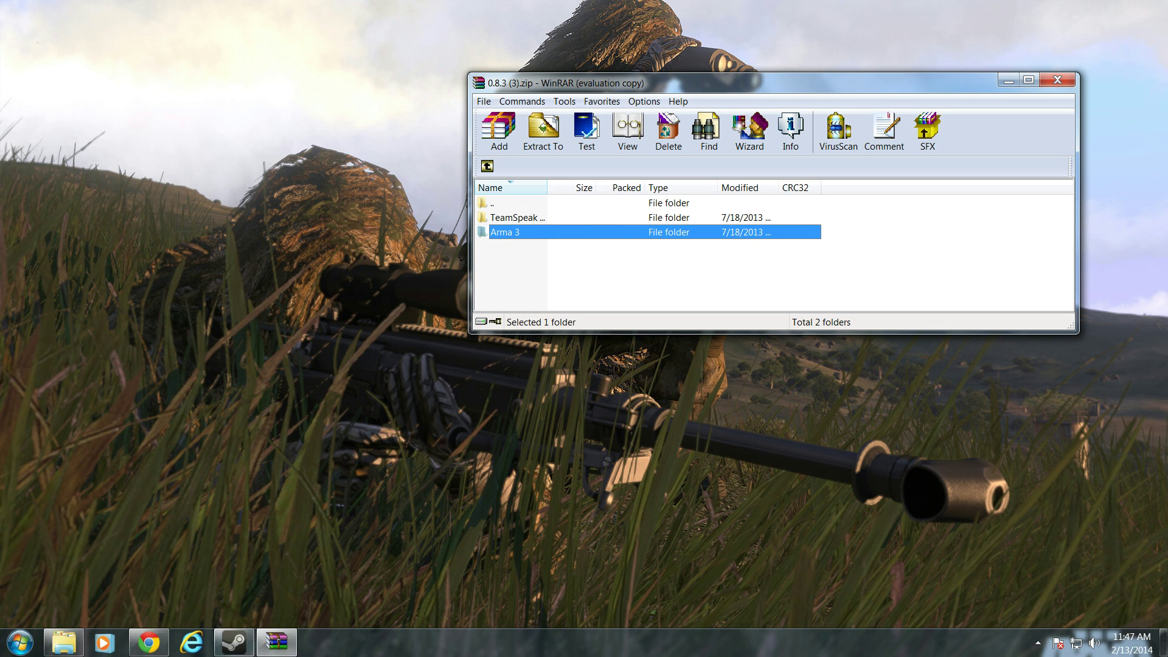
# - Switch to Steam, open Arma 3's local game files from its properties, and close the properties window
pyautogui.click(233, 642)
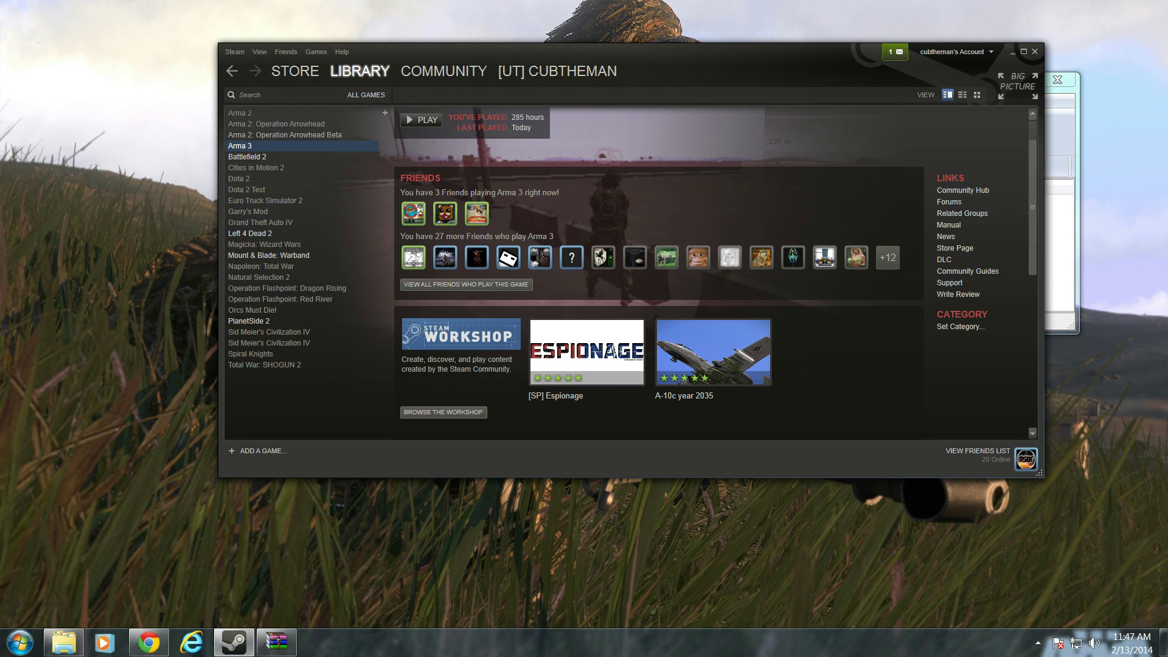
pyautogui.rightClick(311, 146)
pyautogui.click(332, 355)
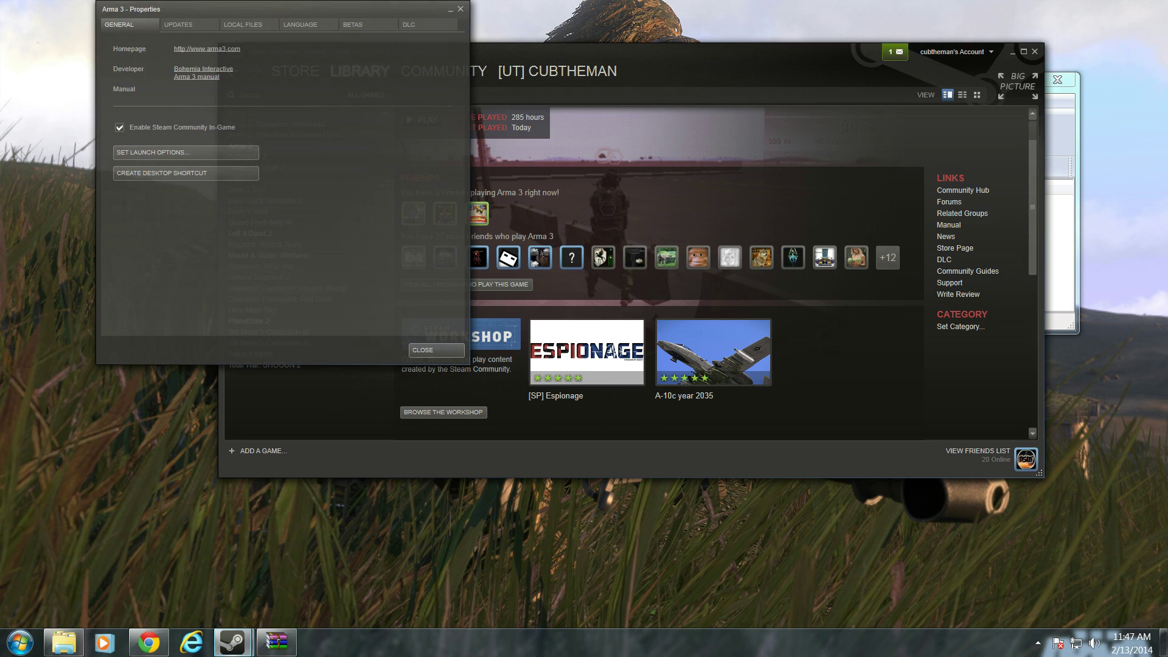
pyautogui.click(243, 25)
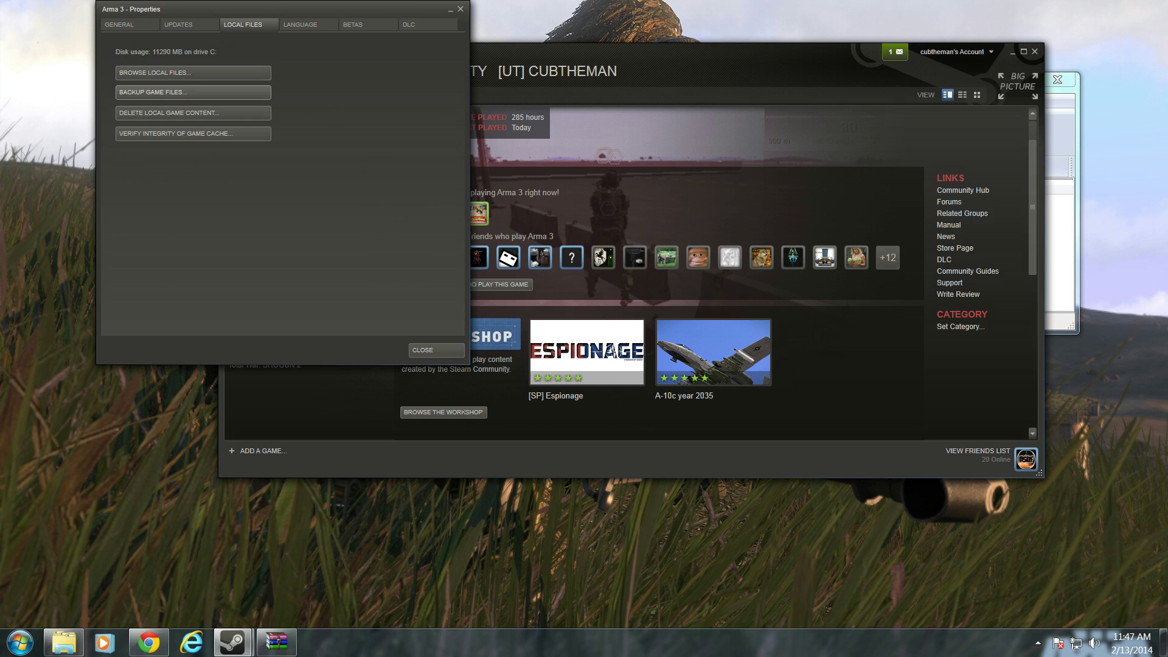
pyautogui.click(193, 73)
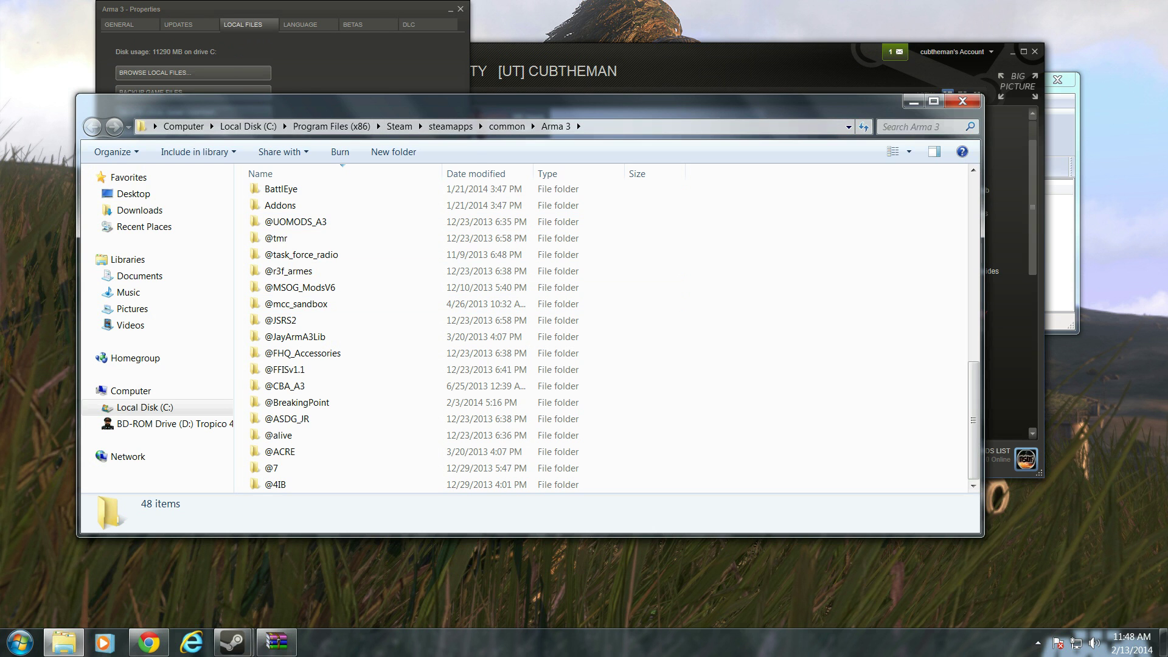
pyautogui.click(461, 9)
pyautogui.click(210, 123)
pyautogui.scroll(5, 210, 122)
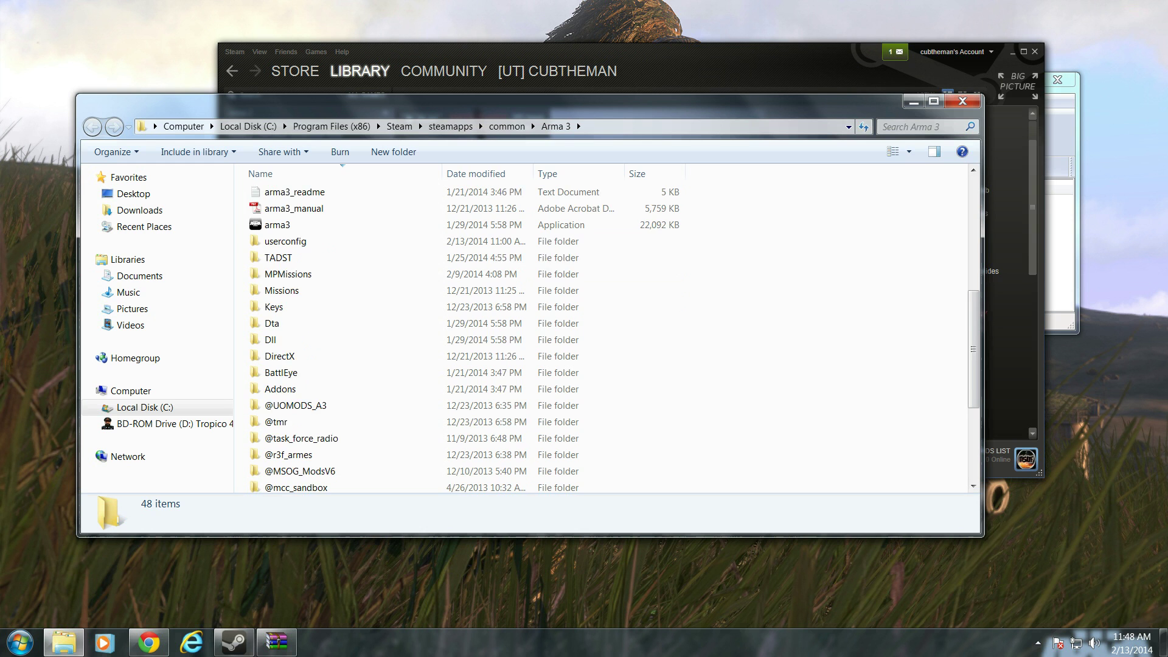
pyautogui.click(1060, 243)
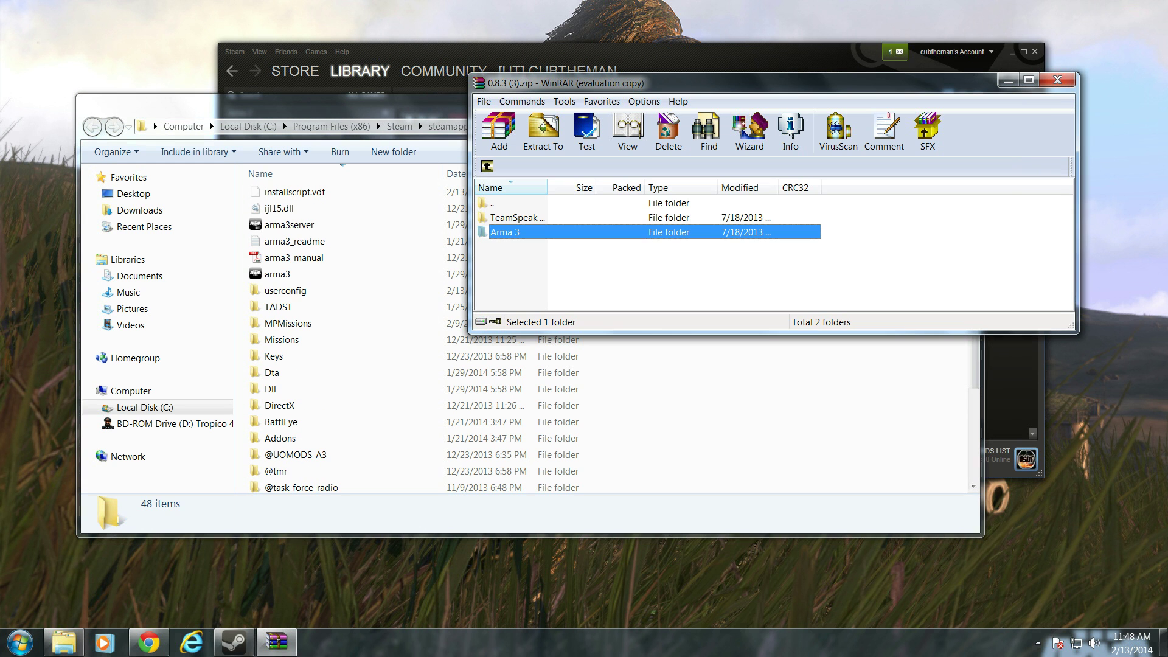
pyautogui.doubleClick(505, 232)
pyautogui.moveTo(600, 270); pyautogui.dragTo(564, 217)
pyautogui.rightClick(564, 219)
pyautogui.click(533, 266)
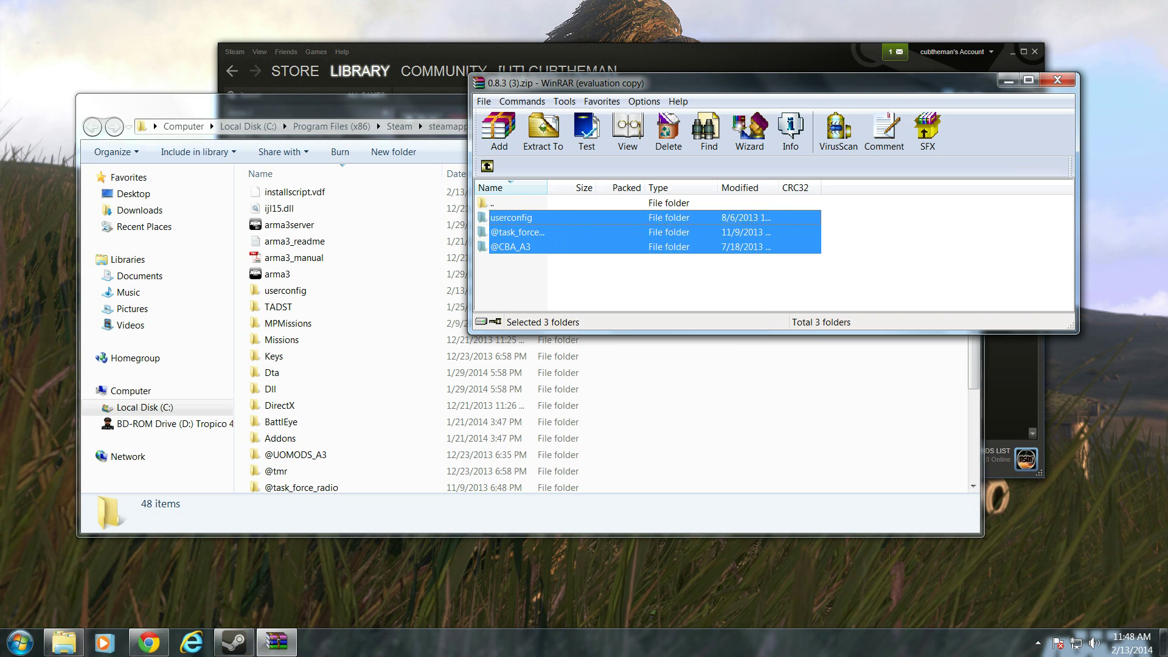
pyautogui.moveTo(531, 265); pyautogui.dragTo(514, 219)
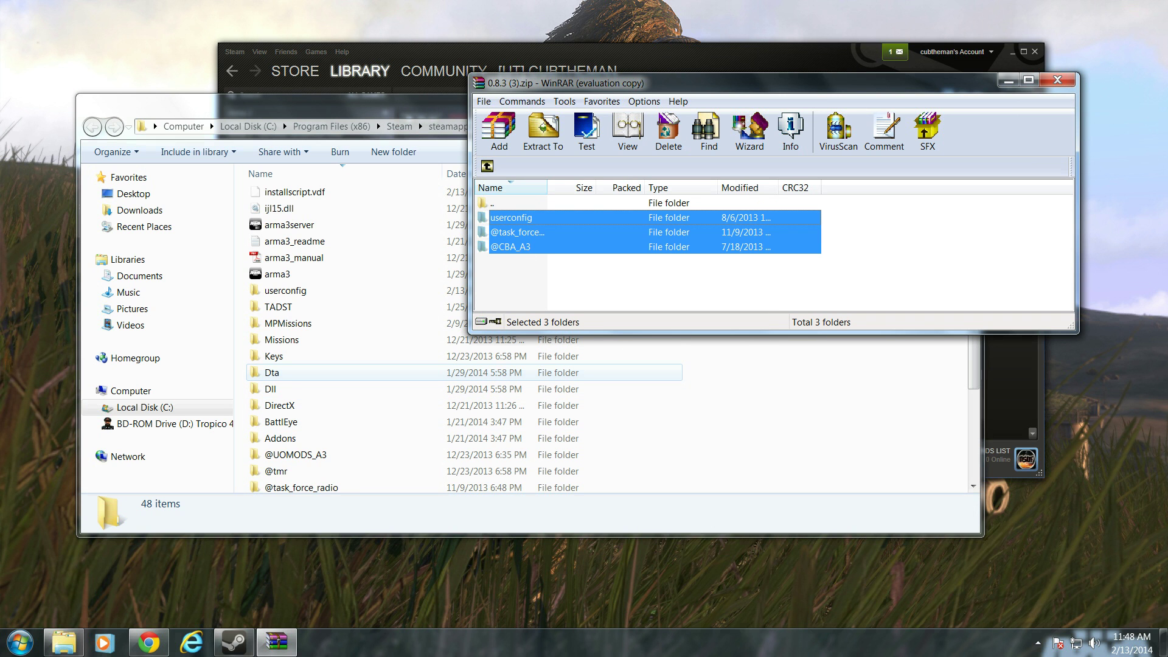
pyautogui.moveTo(619, 265); pyautogui.dragTo(618, 218)
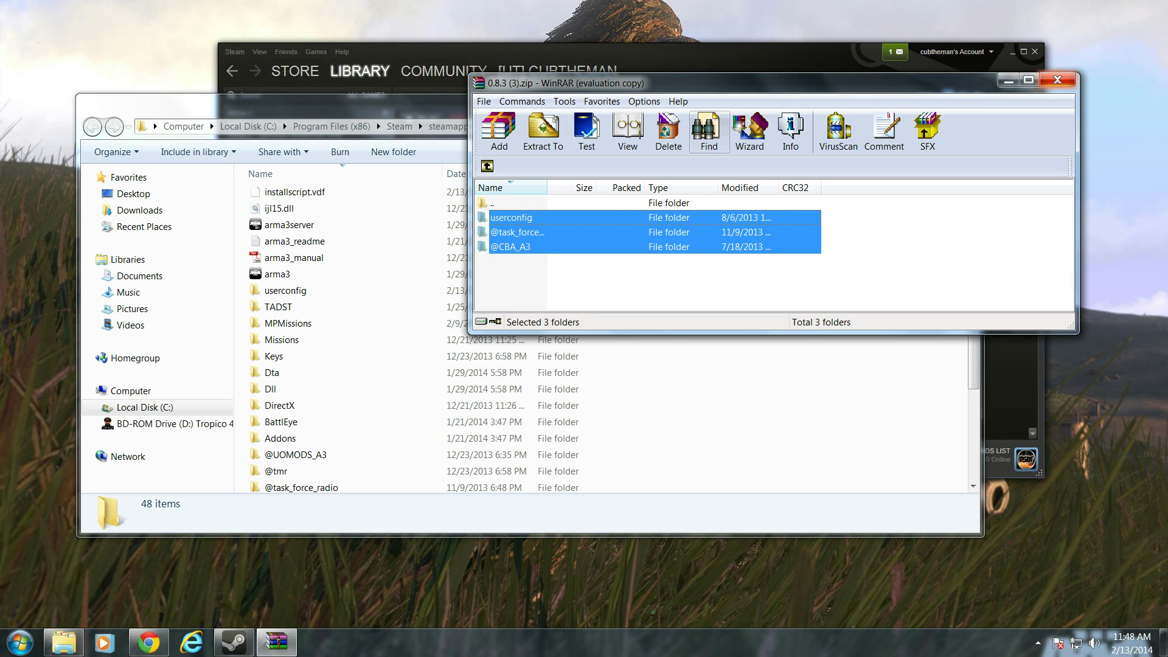
# - Open the TeamSpeak 3 Client folder in the archive and close the Arma 3 game folder window
pyautogui.click(486, 167)
pyautogui.press('Return')
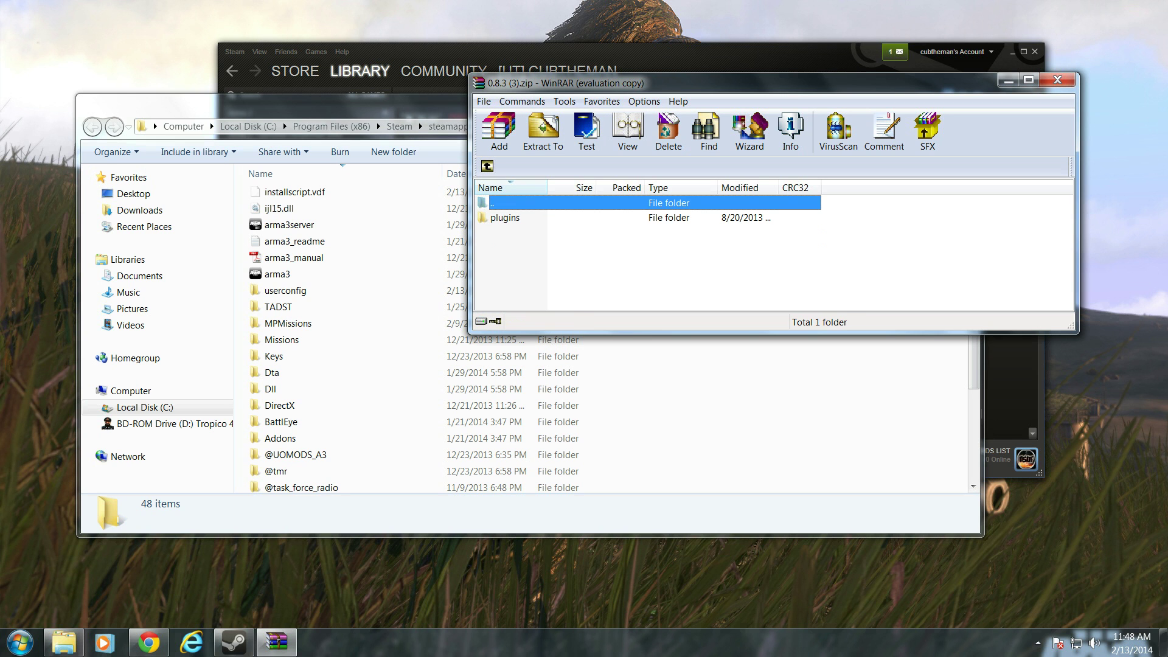
pyautogui.moveTo(283, 122); pyautogui.dragTo(209, 166)
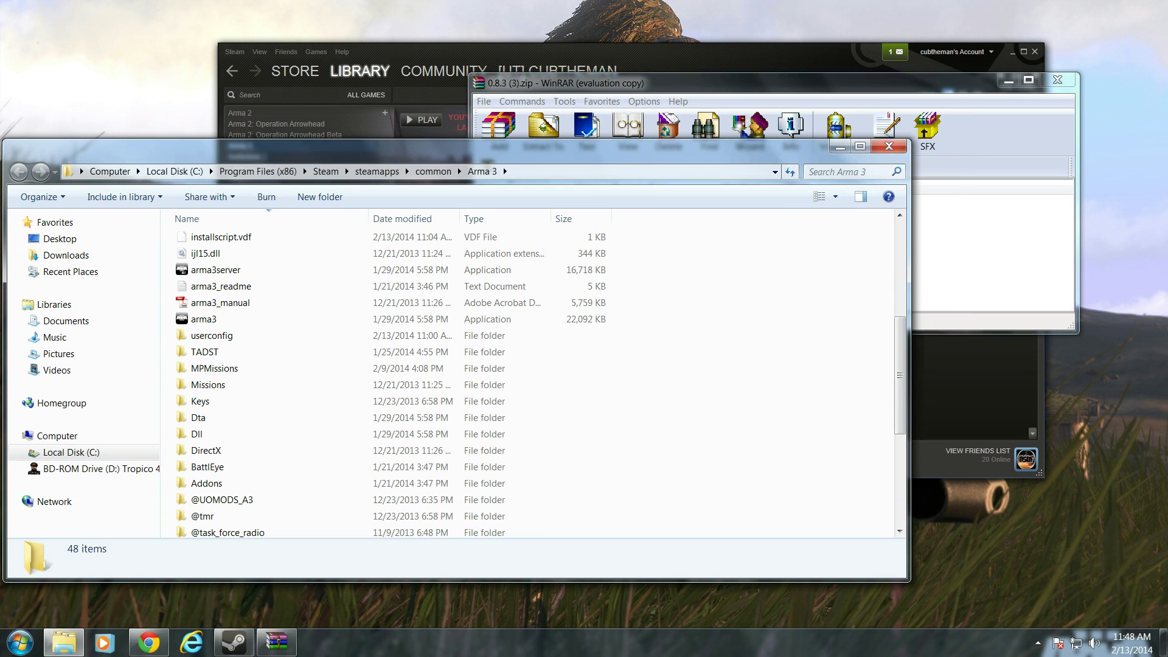
pyautogui.click(889, 146)
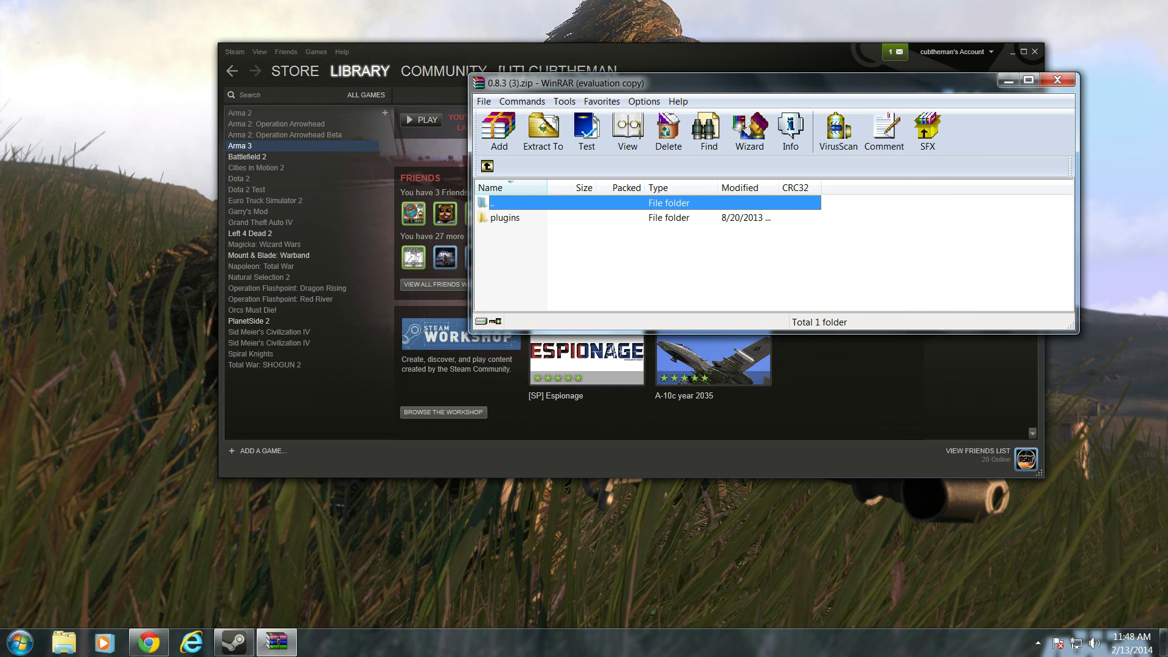
# - Open the TeamSpeak 3 Client installation folder through its shortcut's properties, close the properties, and place the folder window beside the archive
pyautogui.click(21, 642)
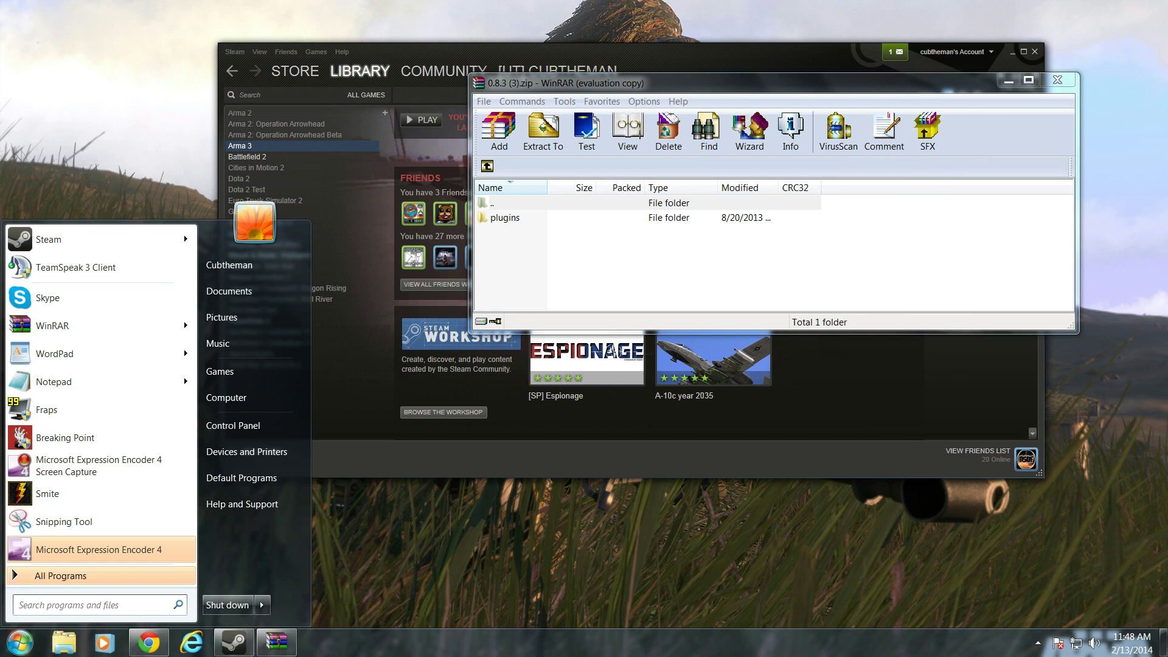
pyautogui.rightClick(97, 274)
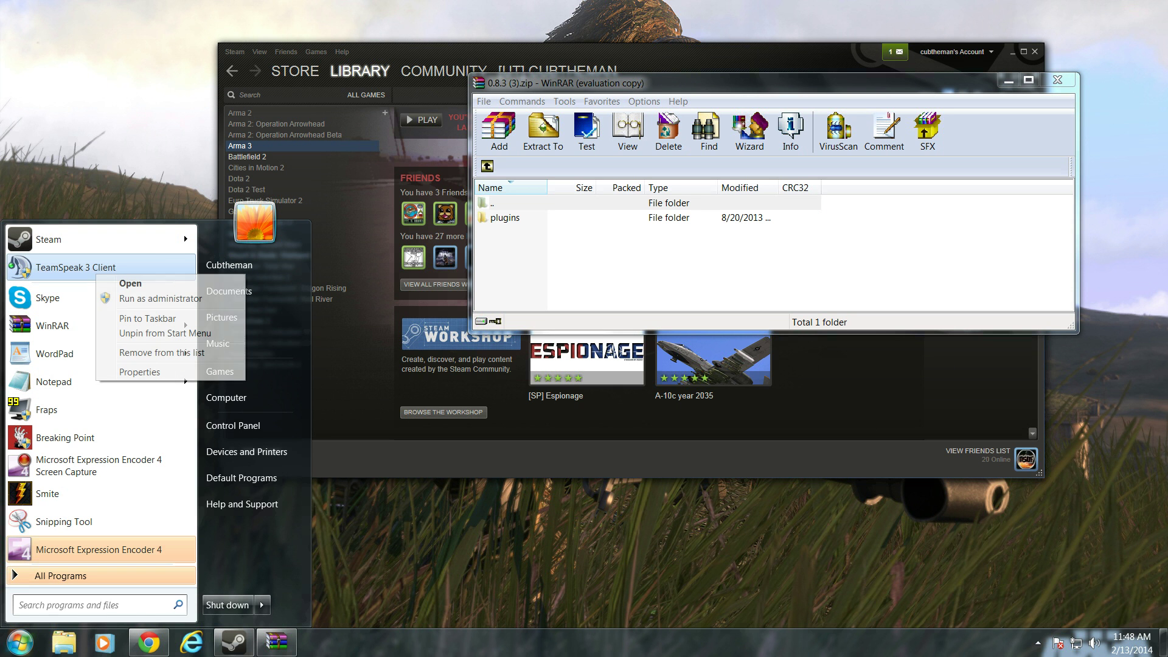
pyautogui.click(139, 372)
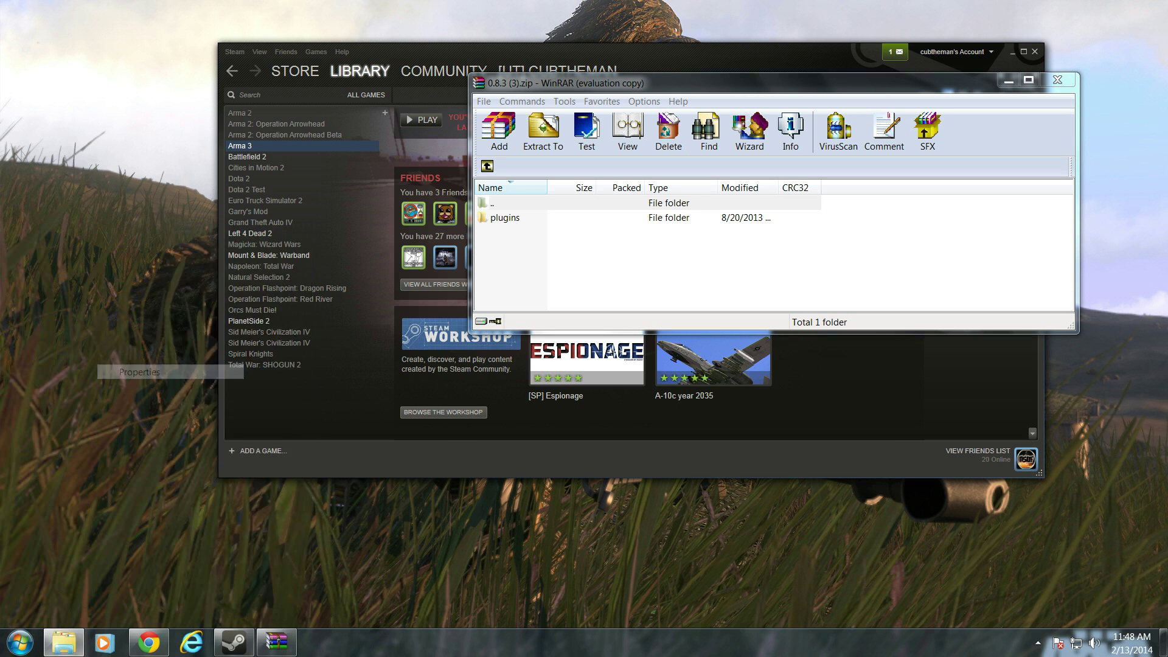
pyautogui.click(228, 500)
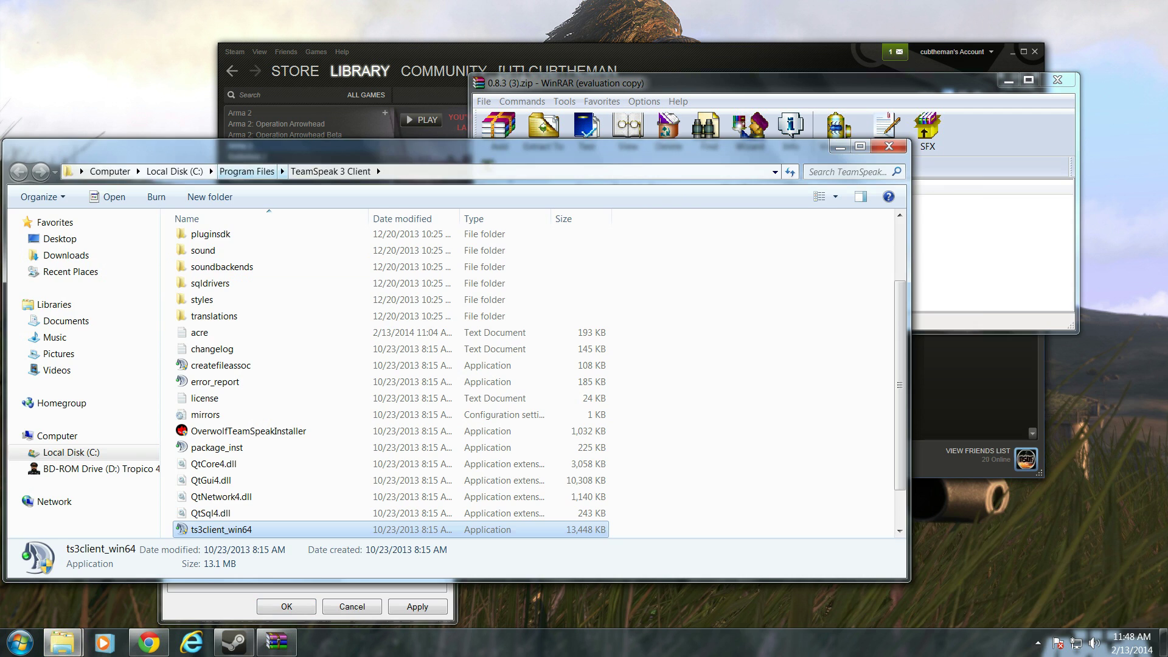
pyautogui.moveTo(265, 152); pyautogui.dragTo(861, 229)
pyautogui.click(437, 252)
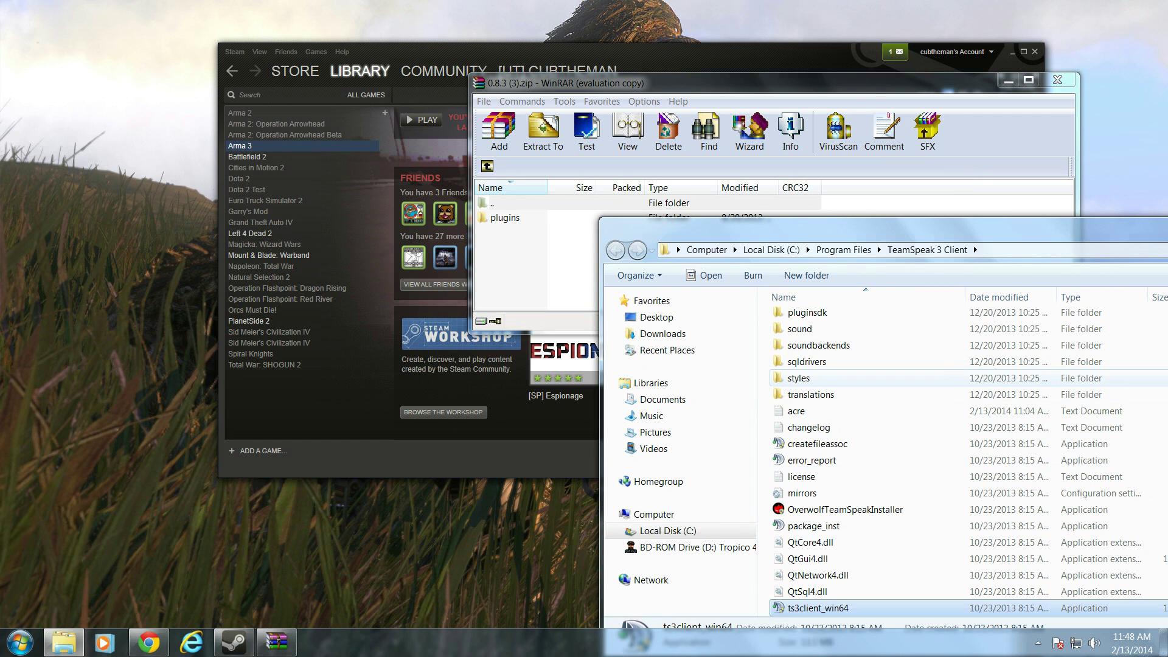
# - Open the plugins folder in both the TeamSpeak 3 Client installation directory and the WinRAR archive
pyautogui.scroll(2, 859, 381)
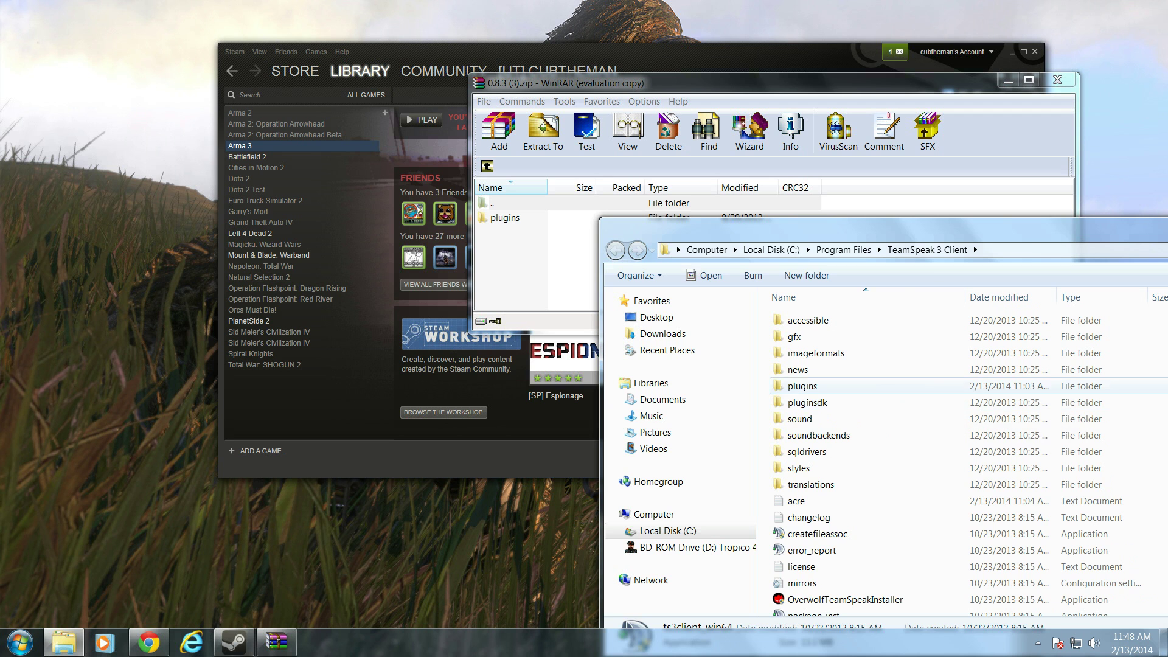
pyautogui.doubleClick(803, 386)
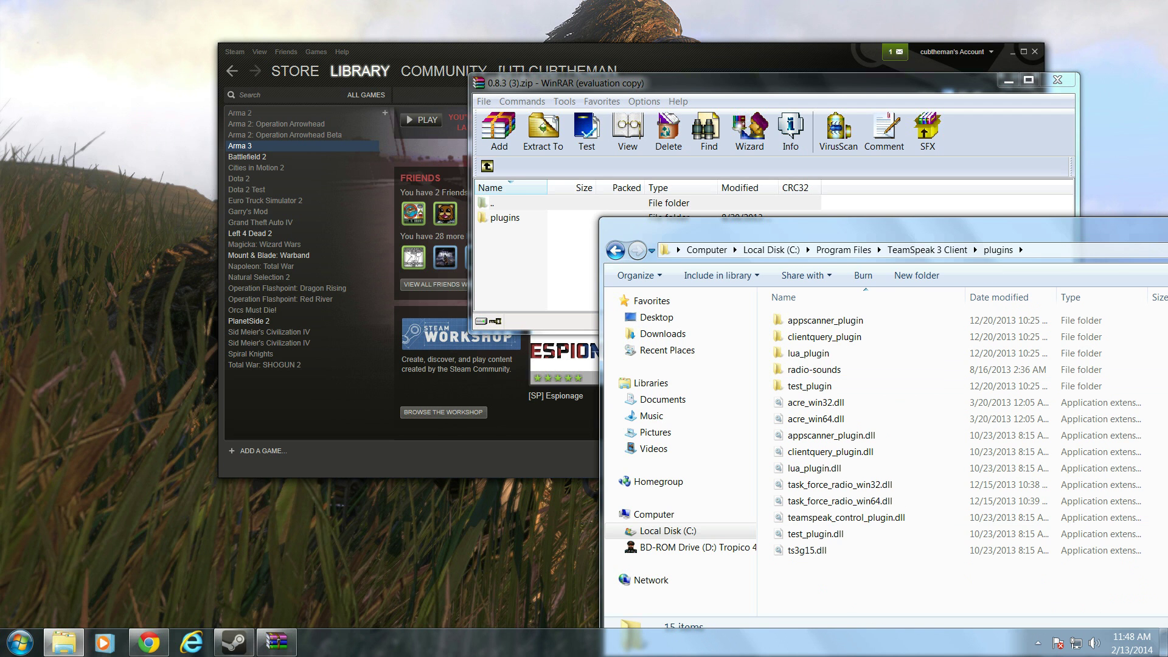
pyautogui.doubleClick(505, 218)
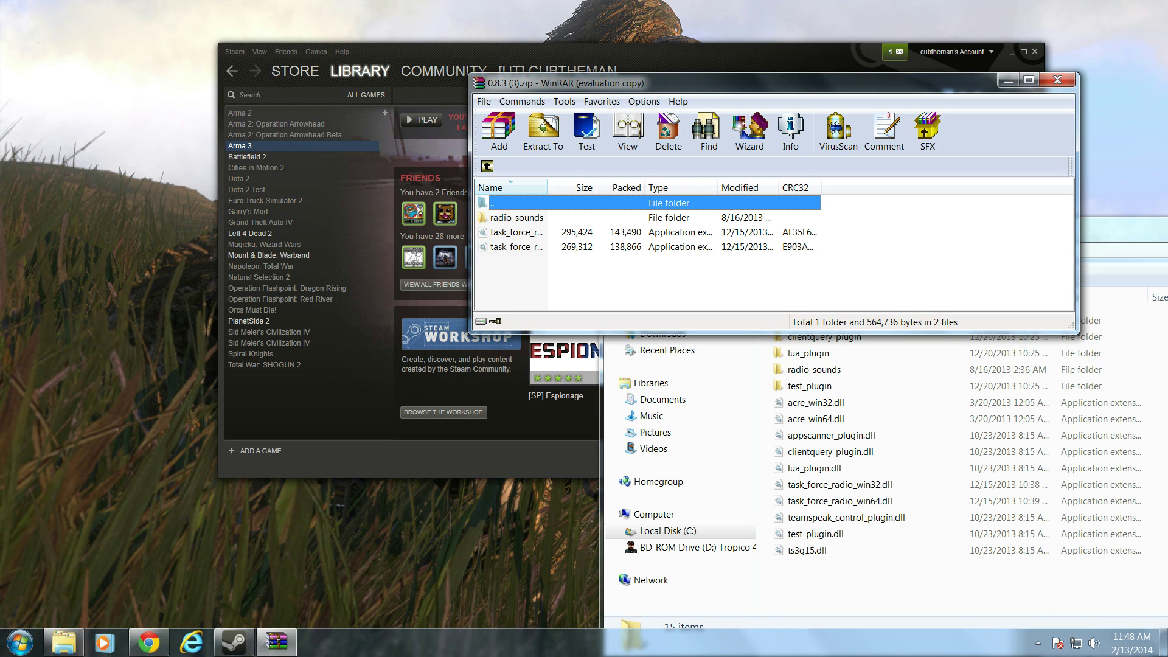
# - Select radio-sounds and both task_force_radio DLLs in the archive, and locate the same items in the TeamSpeak 3 Client plugins folder
pyautogui.moveTo(517, 259); pyautogui.dragTo(505, 218)
pyautogui.rightClick(505, 218)
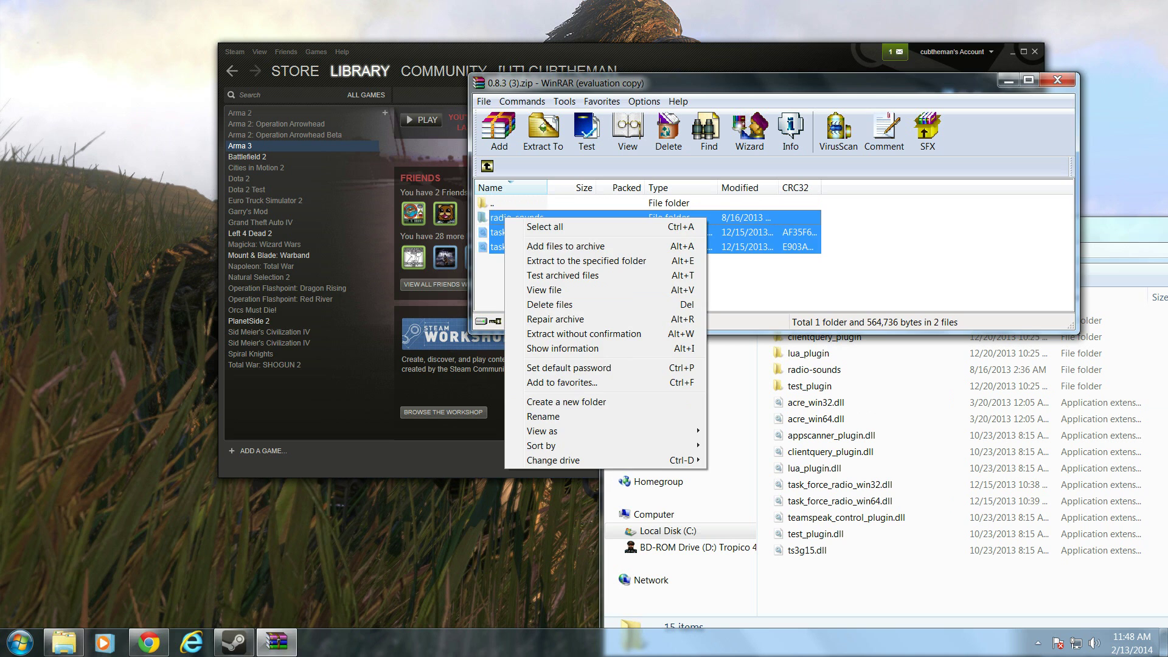
pyautogui.click(1124, 232)
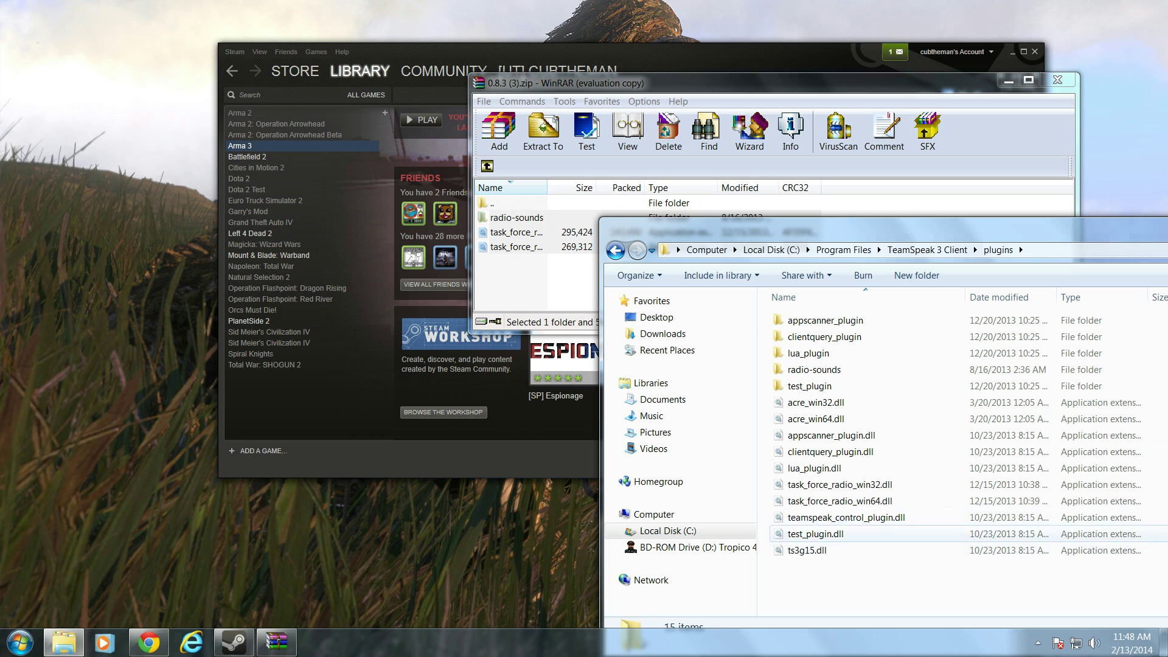
pyautogui.click(839, 501)
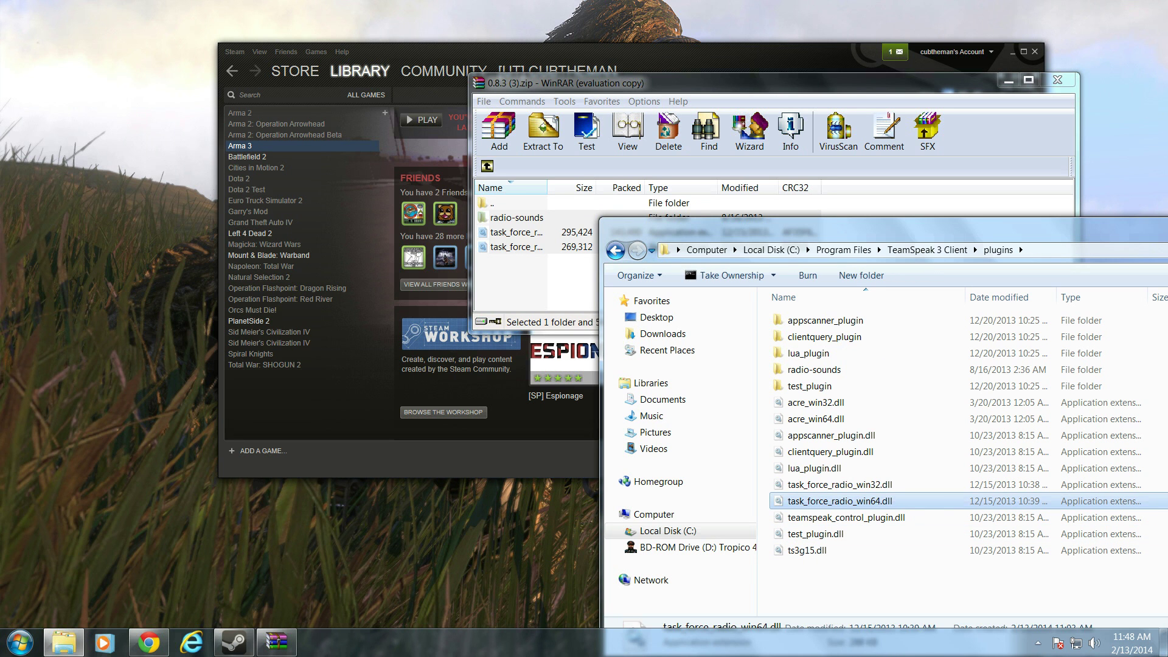
pyautogui.moveTo(764, 504); pyautogui.dragTo(780, 483)
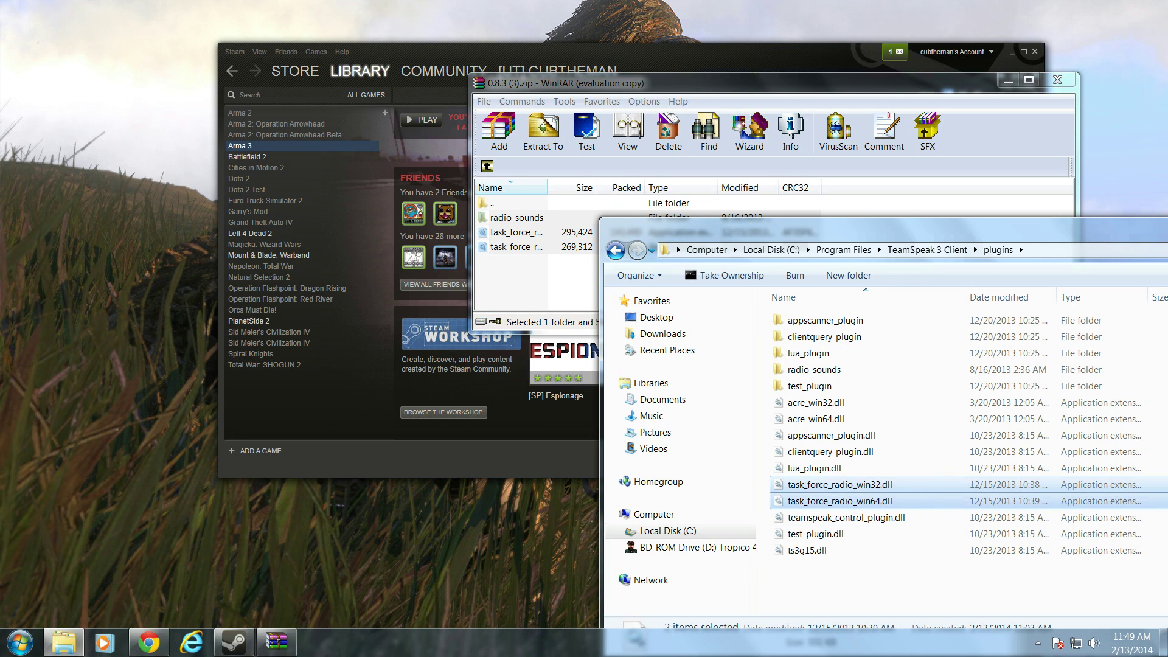
pyautogui.click(814, 370)
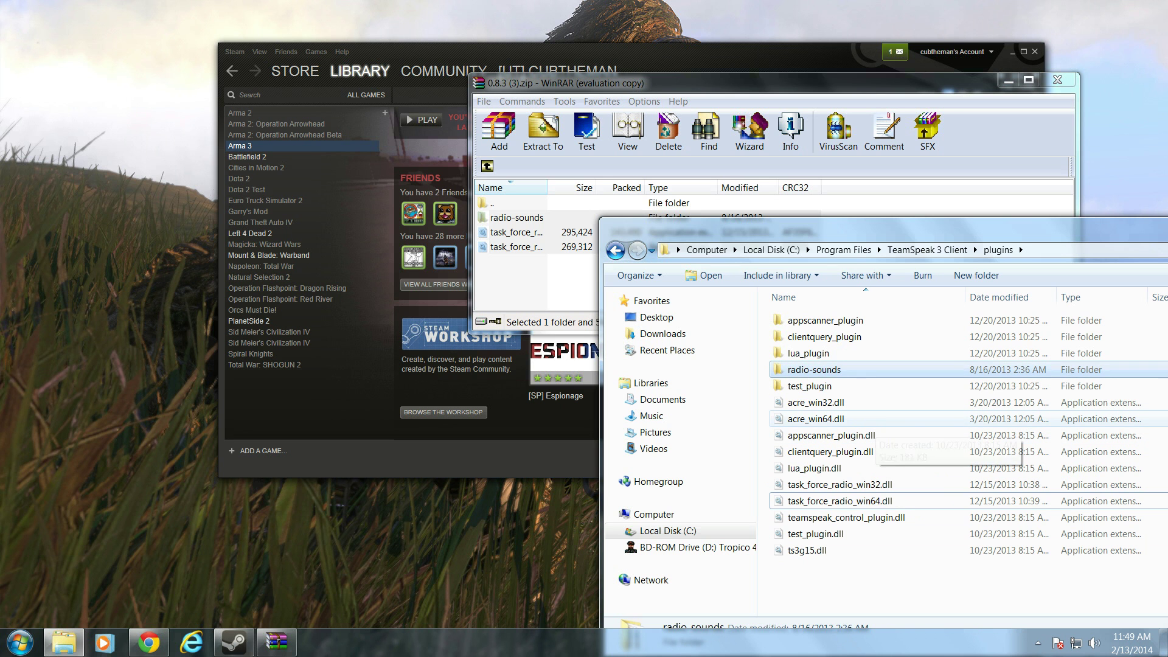
# - Close the WinRAR archive and the TeamSpeak 3 Client plugins folder window
pyautogui.click(1058, 80)
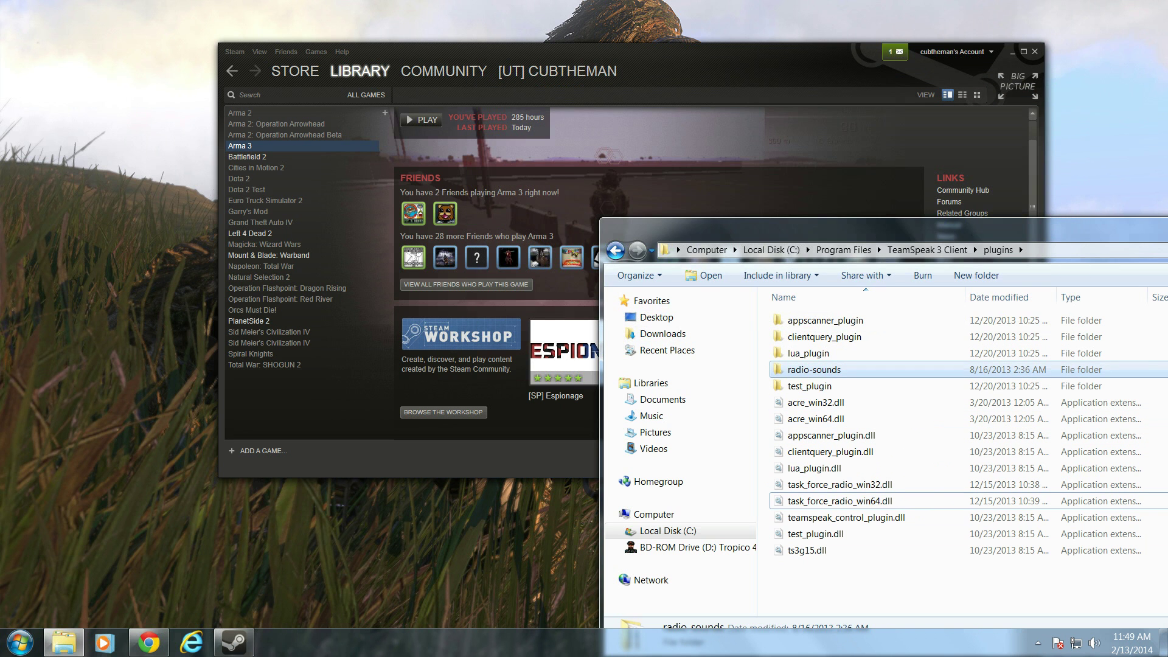
pyautogui.moveTo(900, 230); pyautogui.dragTo(558, 129)
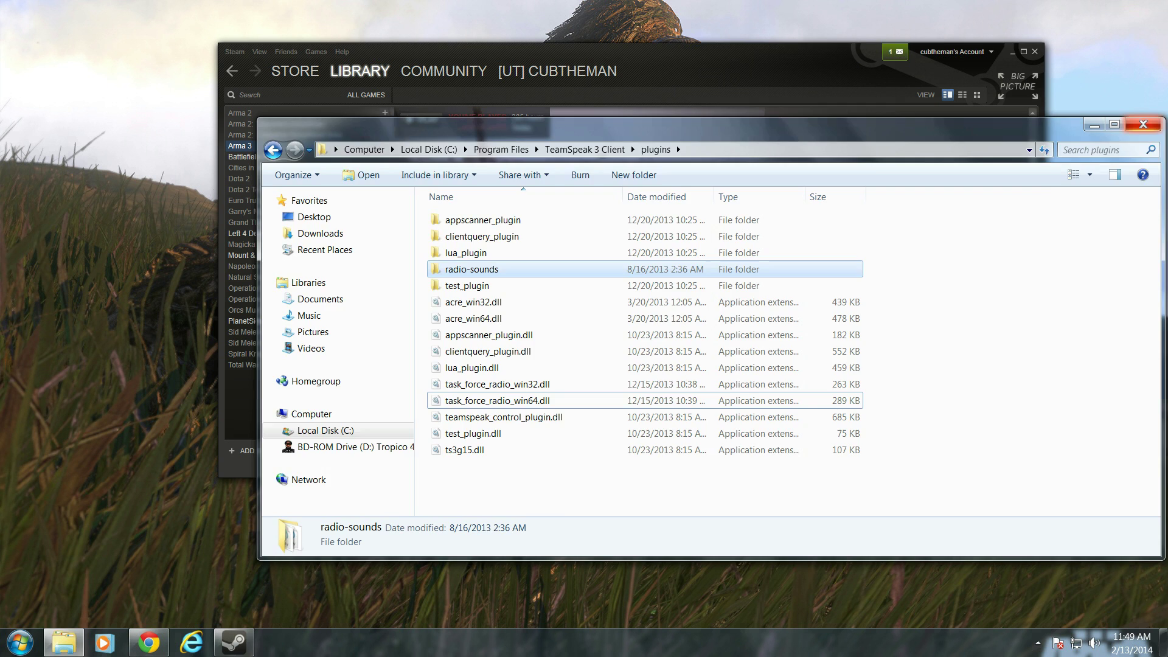
pyautogui.click(1143, 125)
# - Switch to the TeamSpeak 3 client running in the background and reposition its window on the desktop
pyautogui.click(1038, 642)
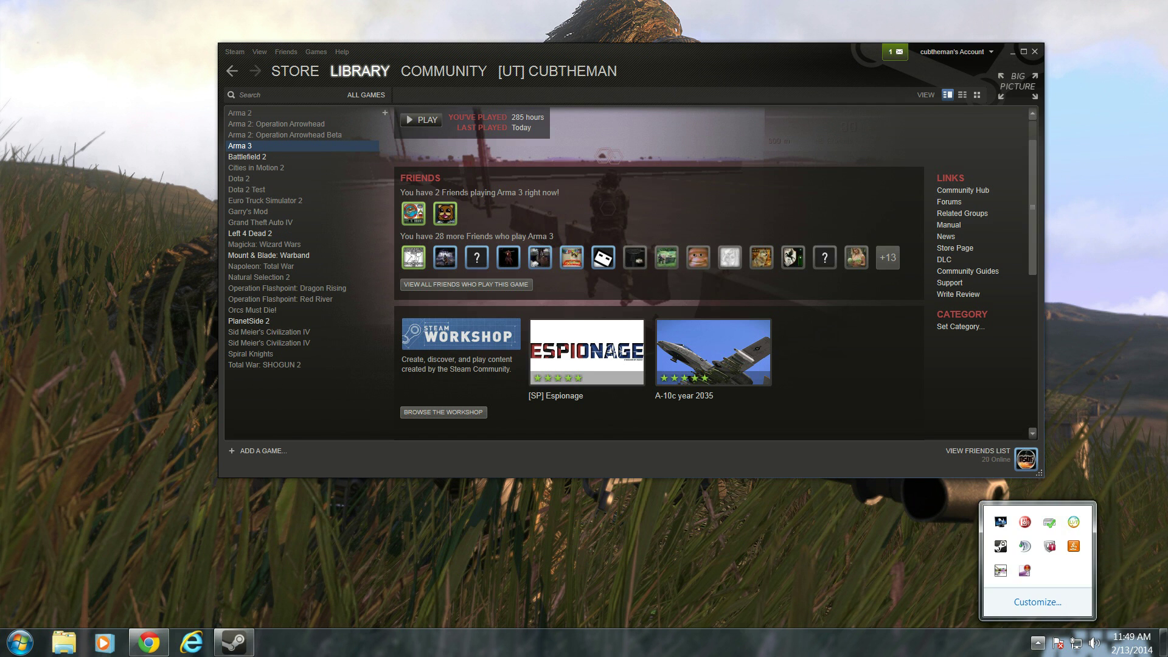
pyautogui.click(1038, 643)
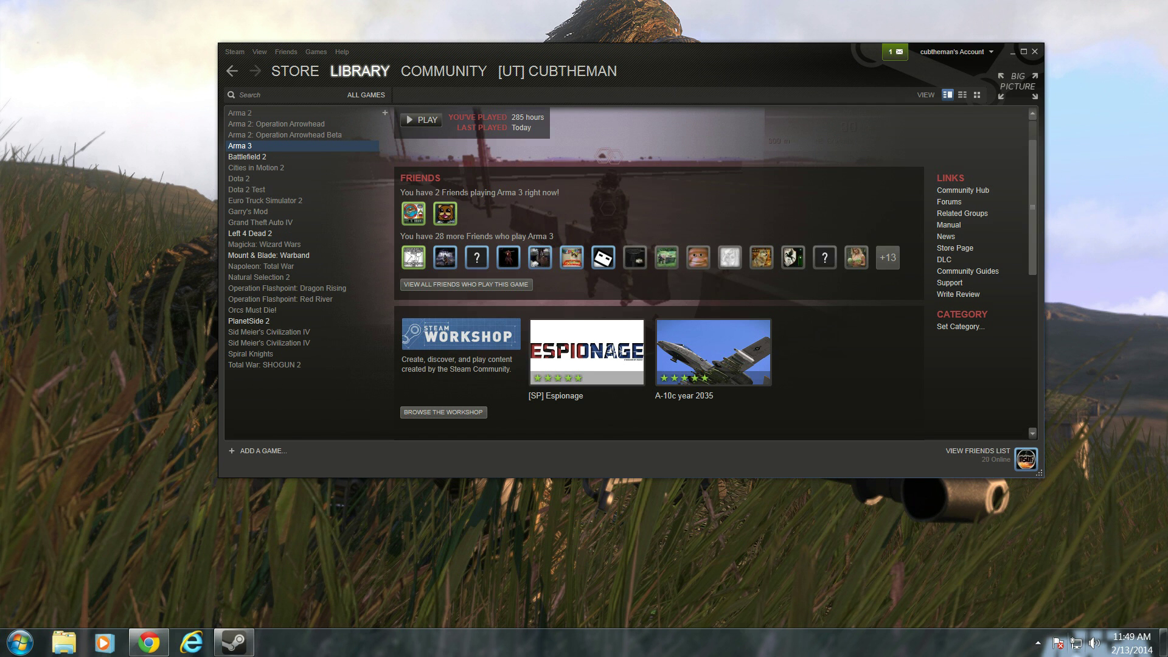
pyautogui.click(1038, 643)
pyautogui.doubleClick(1025, 546)
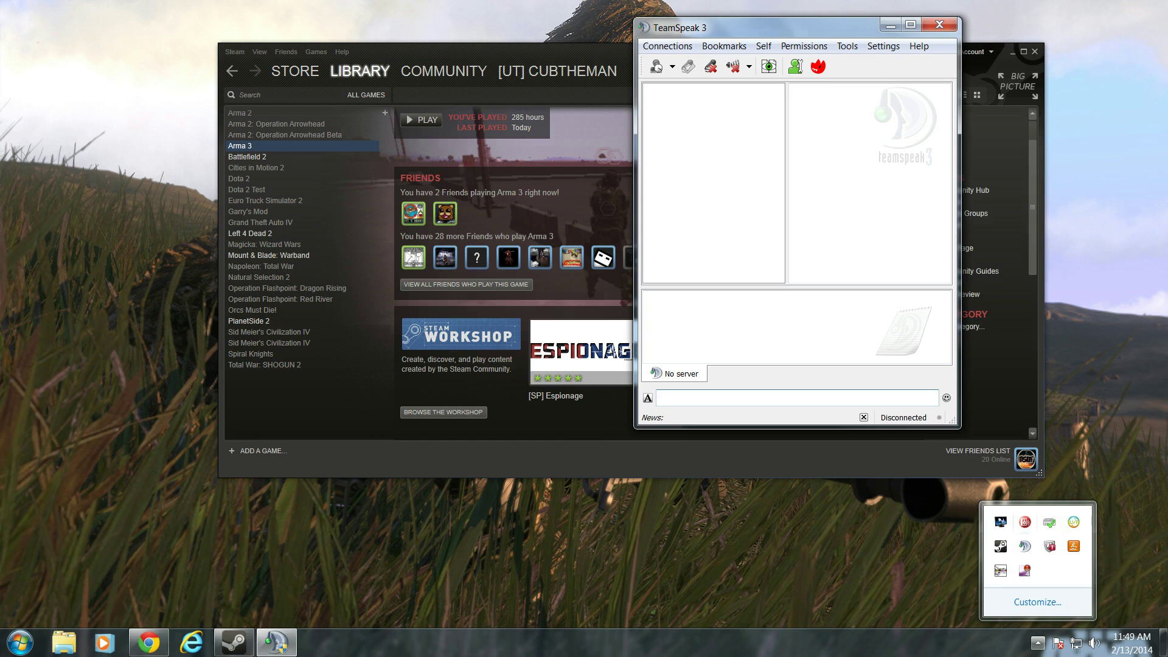
pyautogui.moveTo(797, 28); pyautogui.dragTo(749, 54)
# - Check the Task Force Arma 3 Radio entry in TeamSpeak's plugin list and close the list
pyautogui.click(836, 72)
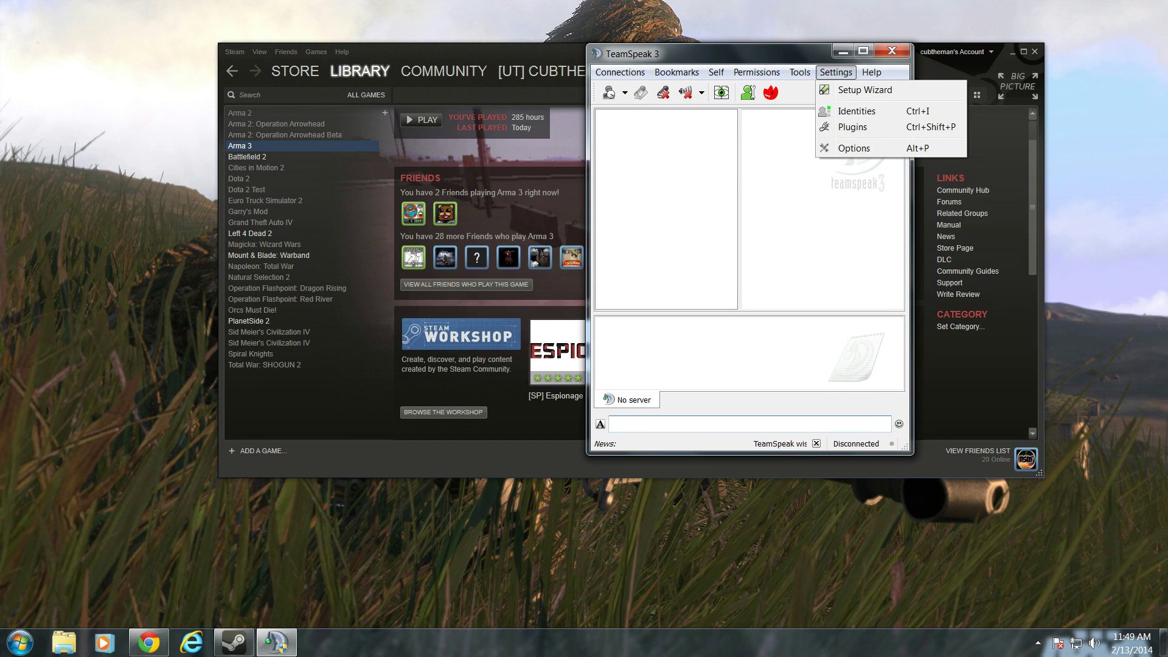
pyautogui.click(852, 126)
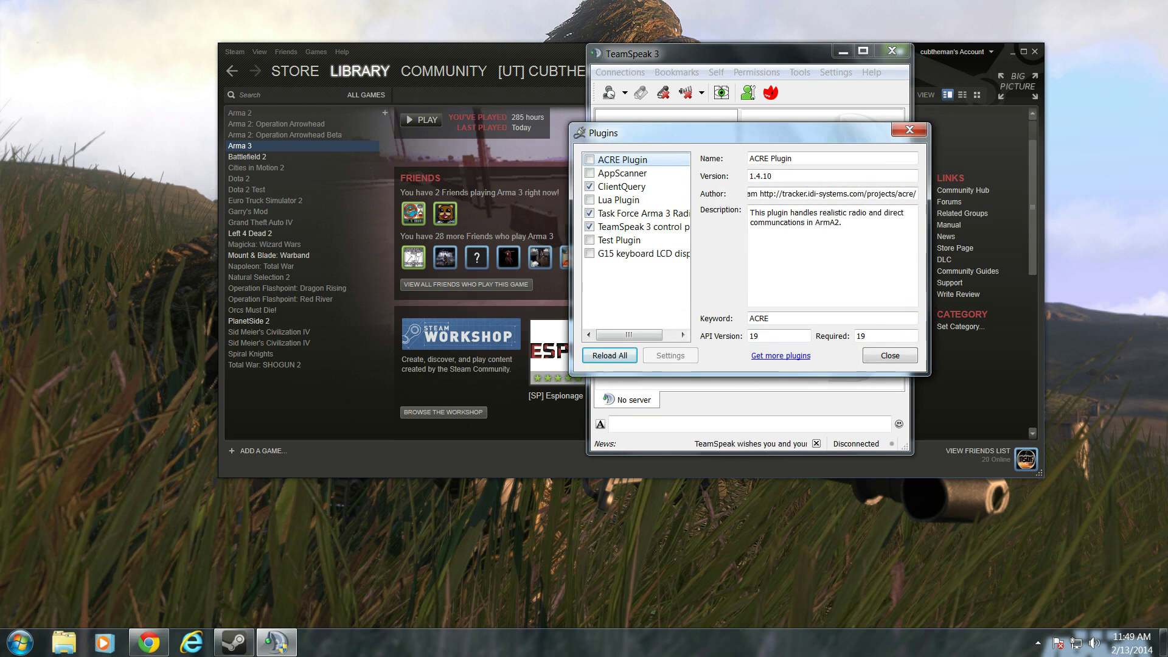
pyautogui.click(643, 214)
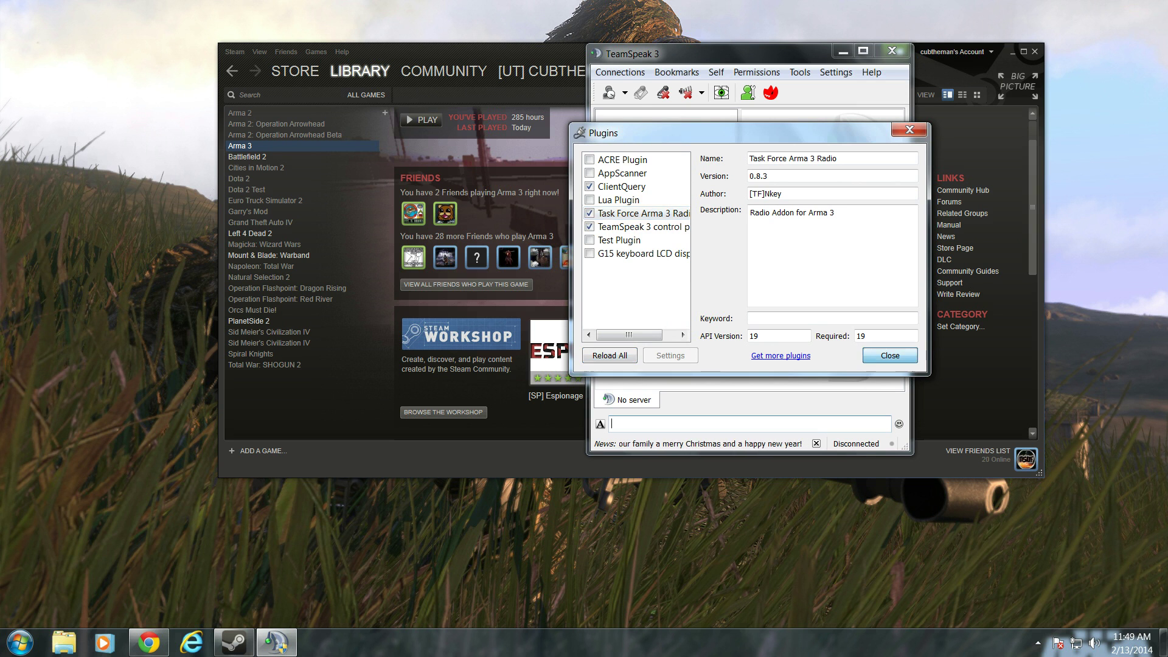
pyautogui.click(890, 355)
# - Connect to the bookmarked VideoGameCommunity server and look through its channel list
pyautogui.click(620, 73)
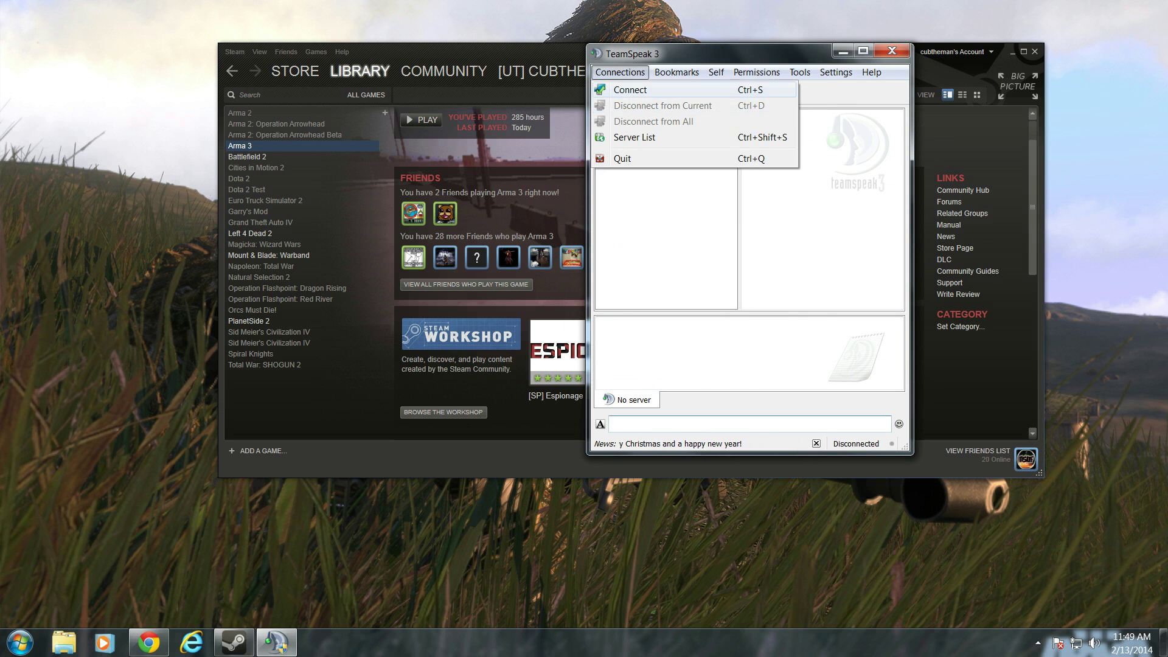
pyautogui.moveTo(676, 72)
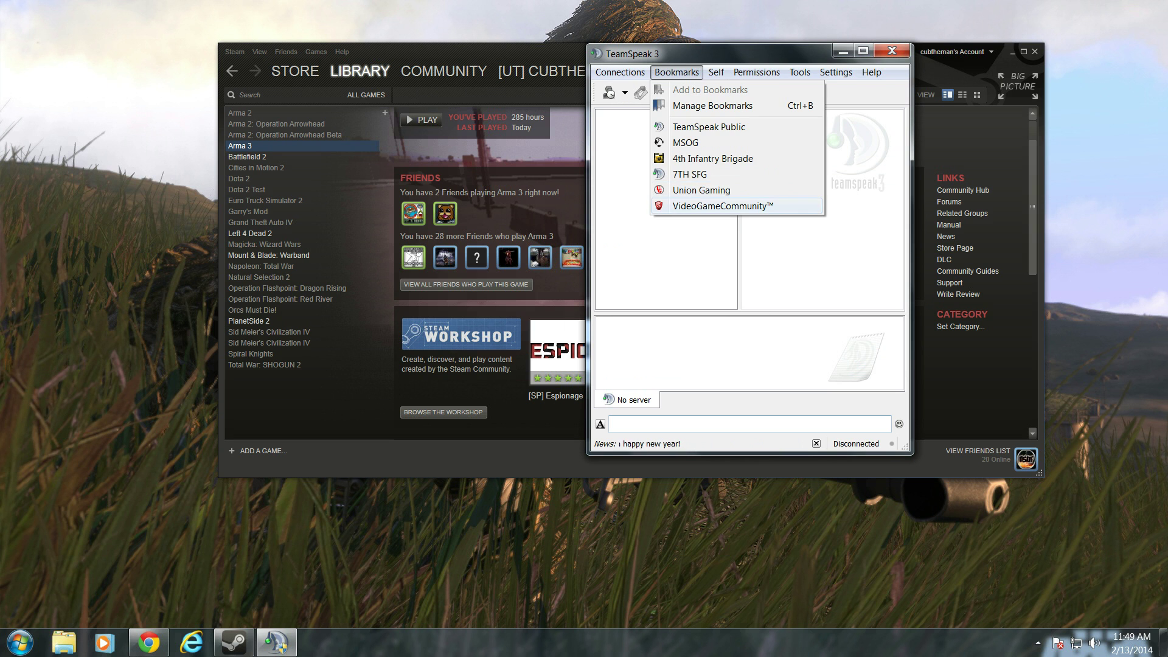
pyautogui.click(718, 206)
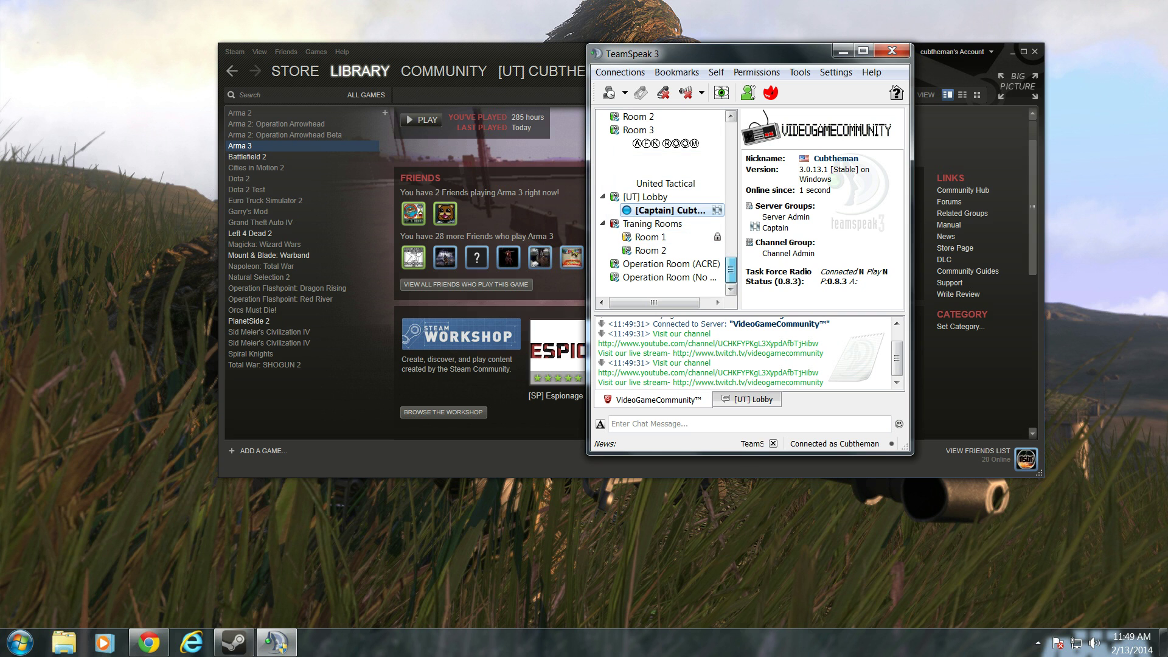
pyautogui.scroll(2, 669, 201)
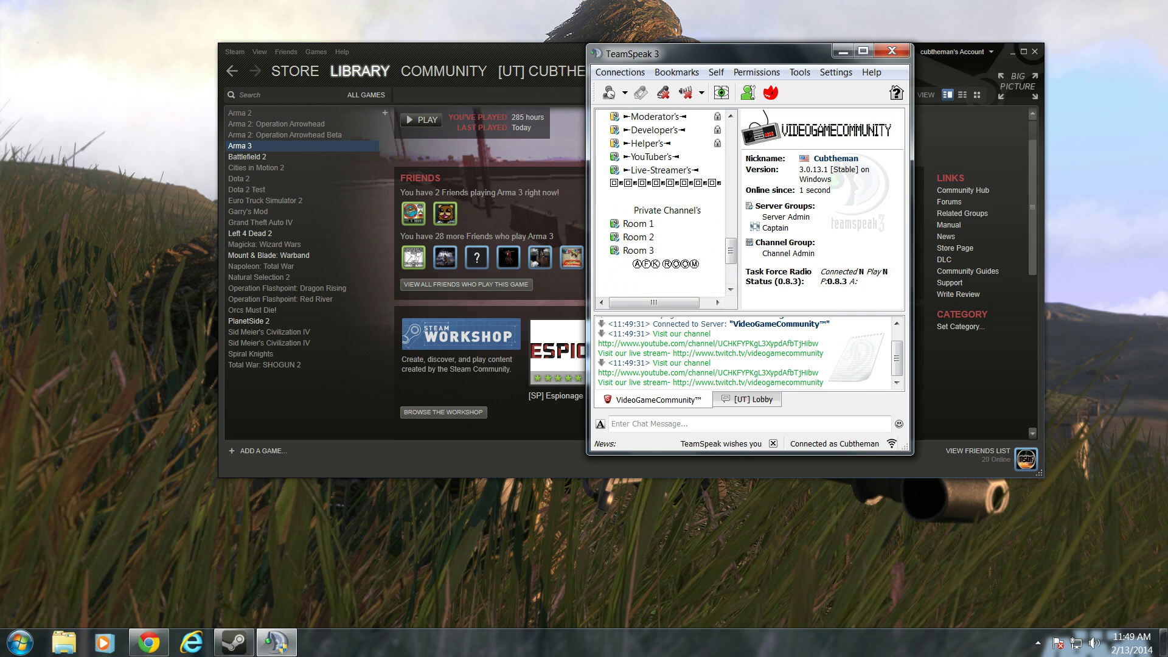
pyautogui.scroll(-2, 663, 200)
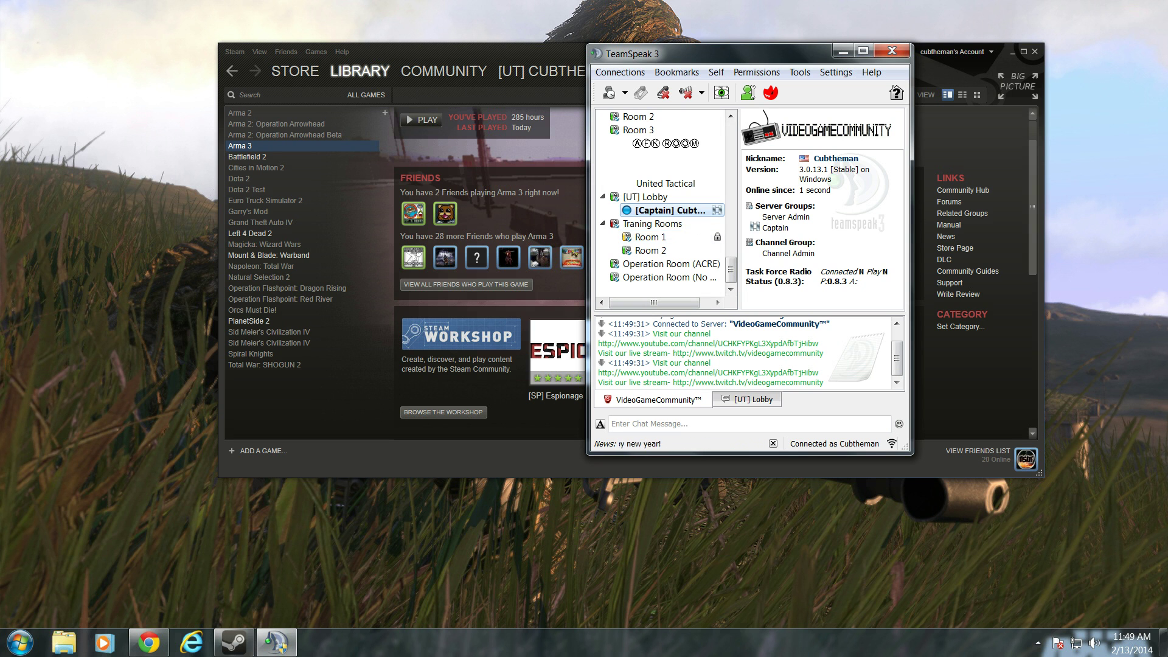
# - Minimize TeamSpeak and open the launch options of Arma 3 from its properties in the Steam library
pyautogui.click(843, 52)
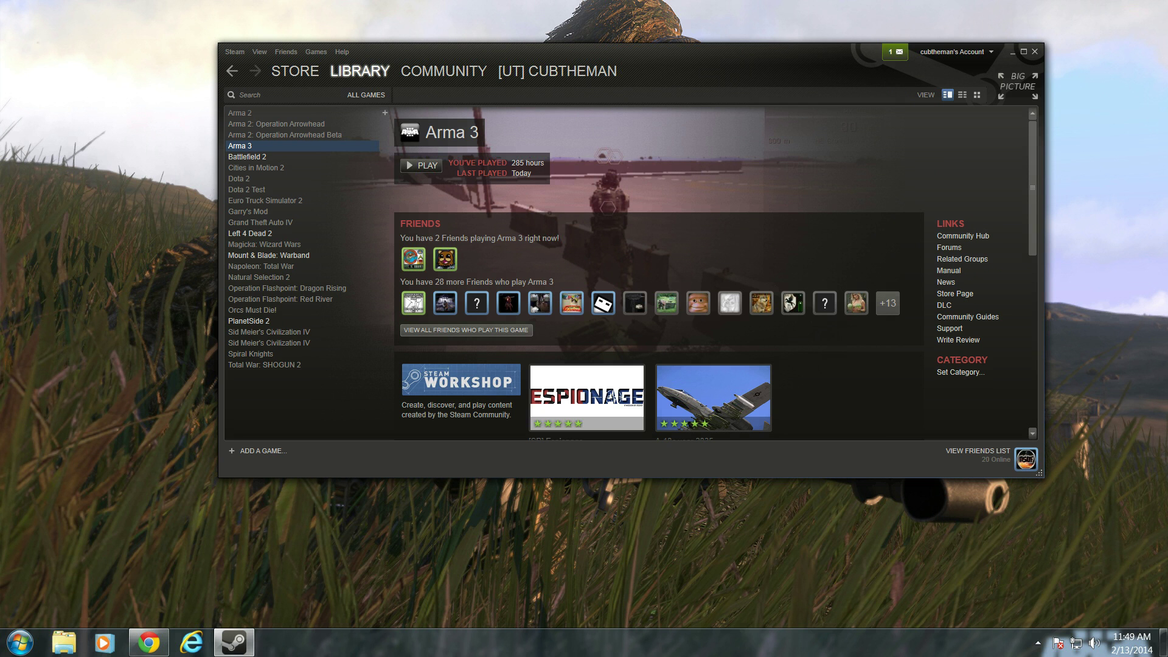
pyautogui.rightClick(296, 146)
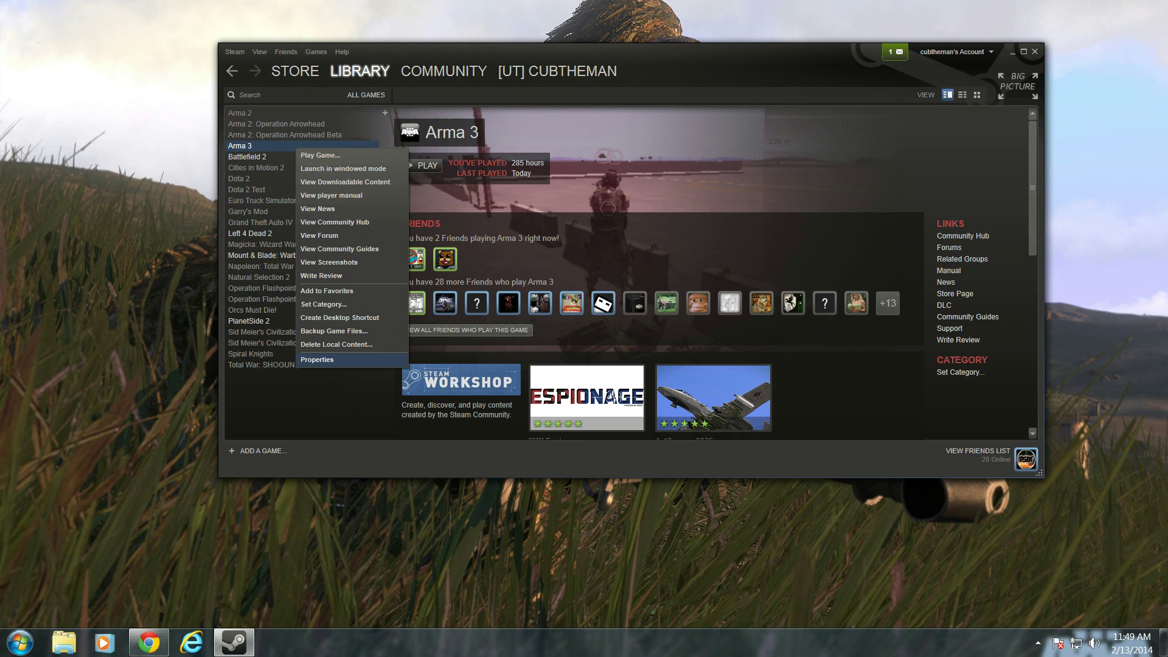
pyautogui.click(317, 359)
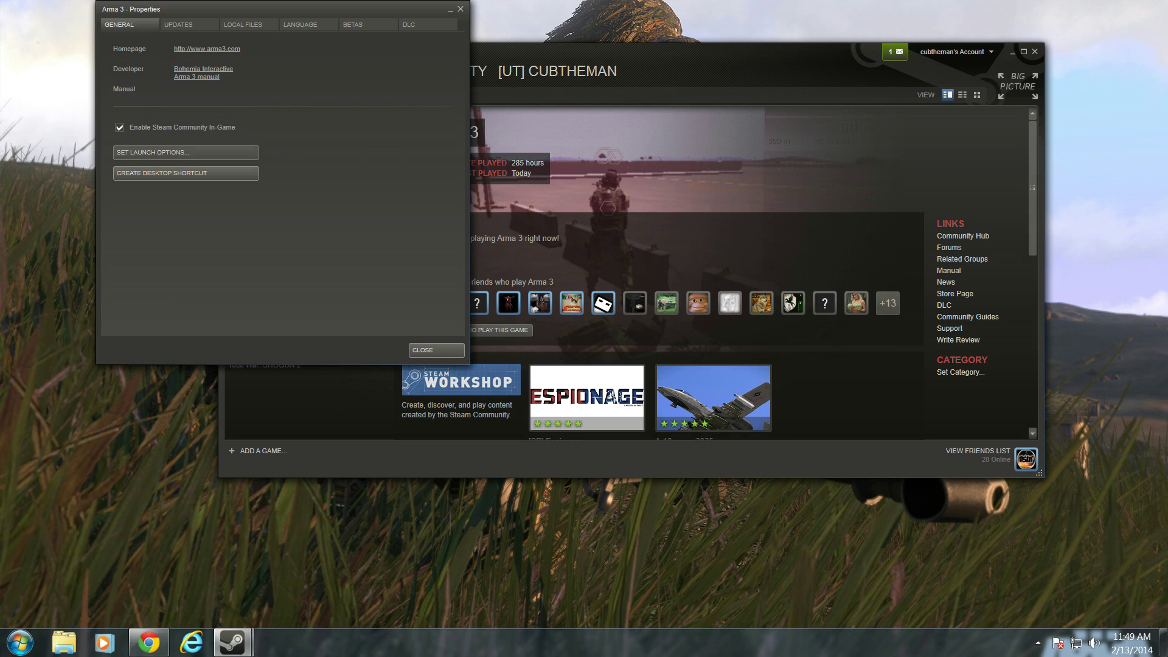
pyautogui.click(186, 152)
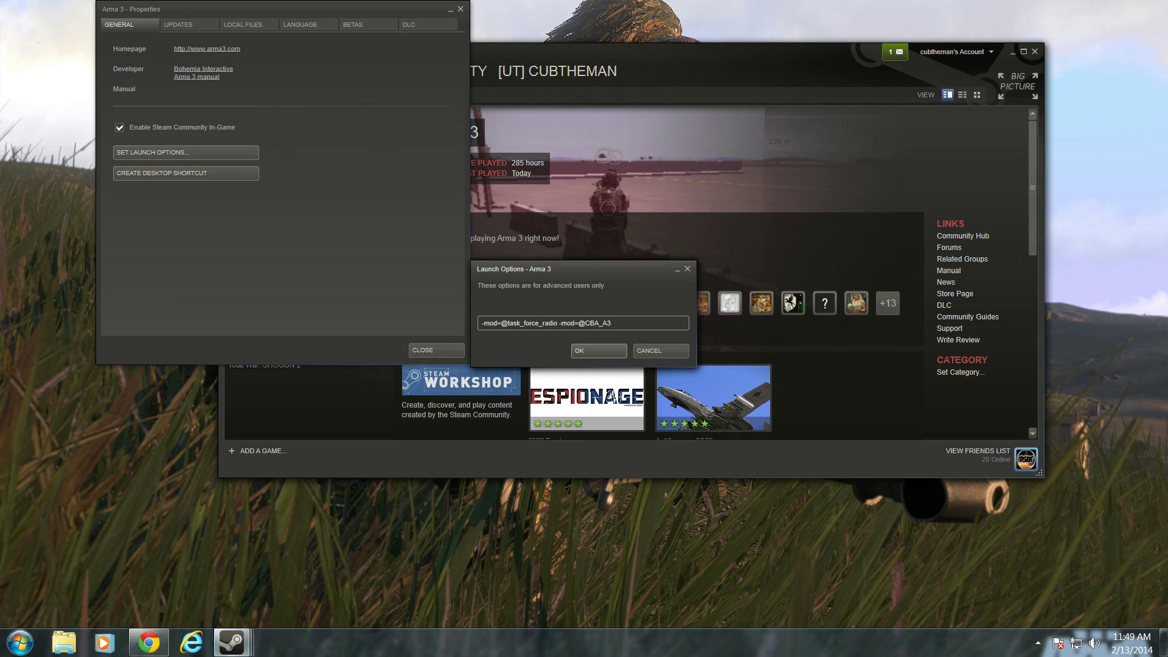
pyautogui.hotkey('ctrl', 'a')
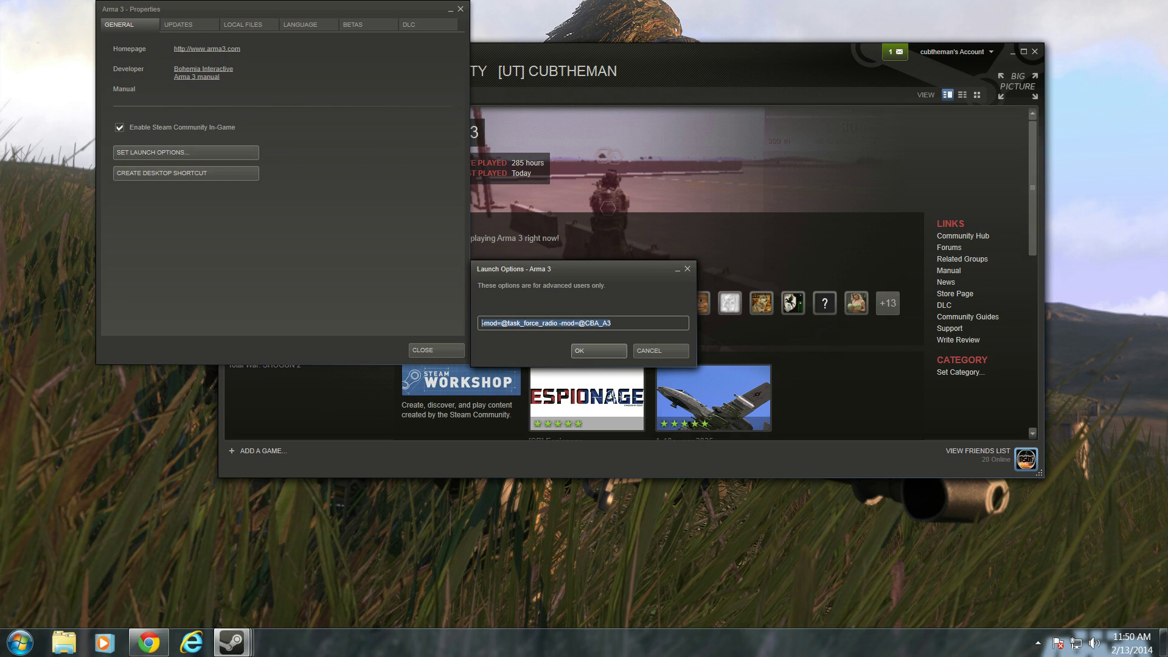
pyautogui.click(503, 323)
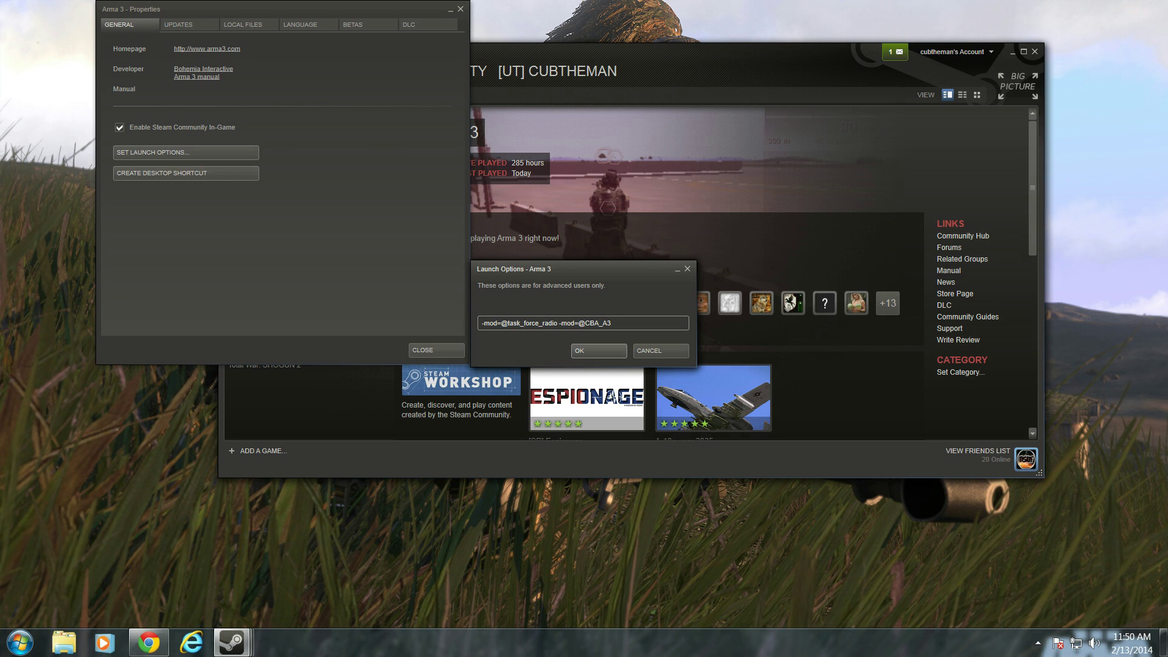
pyautogui.click(460, 9)
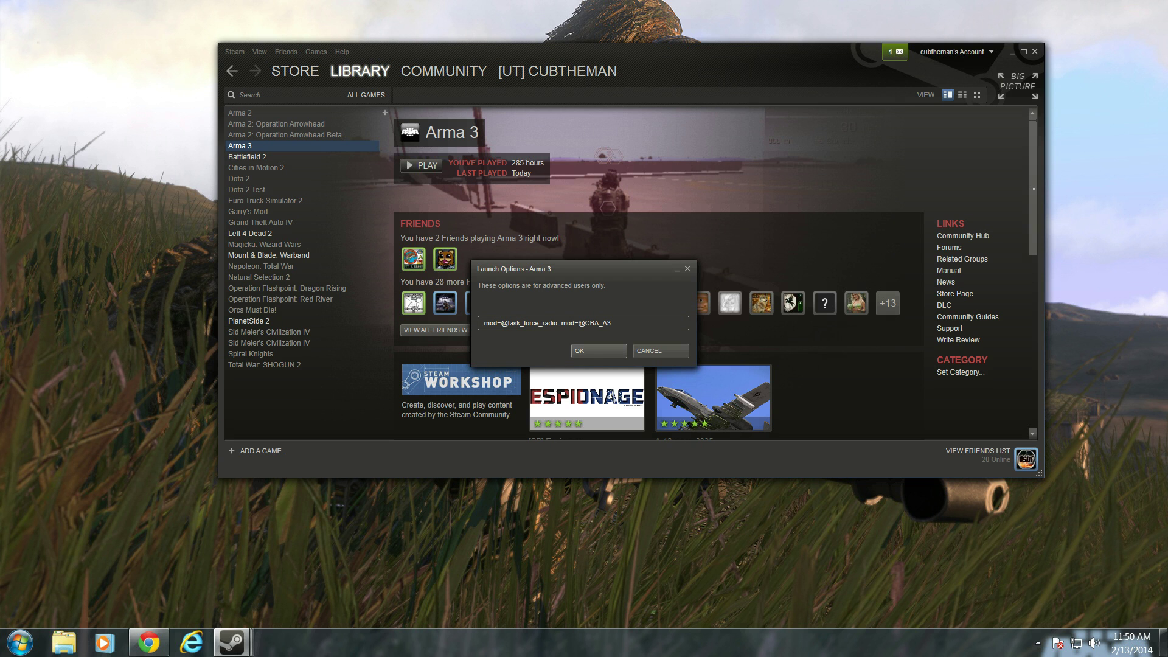
pyautogui.click(482, 323)
pyautogui.hotkey('ctrl', 'a')
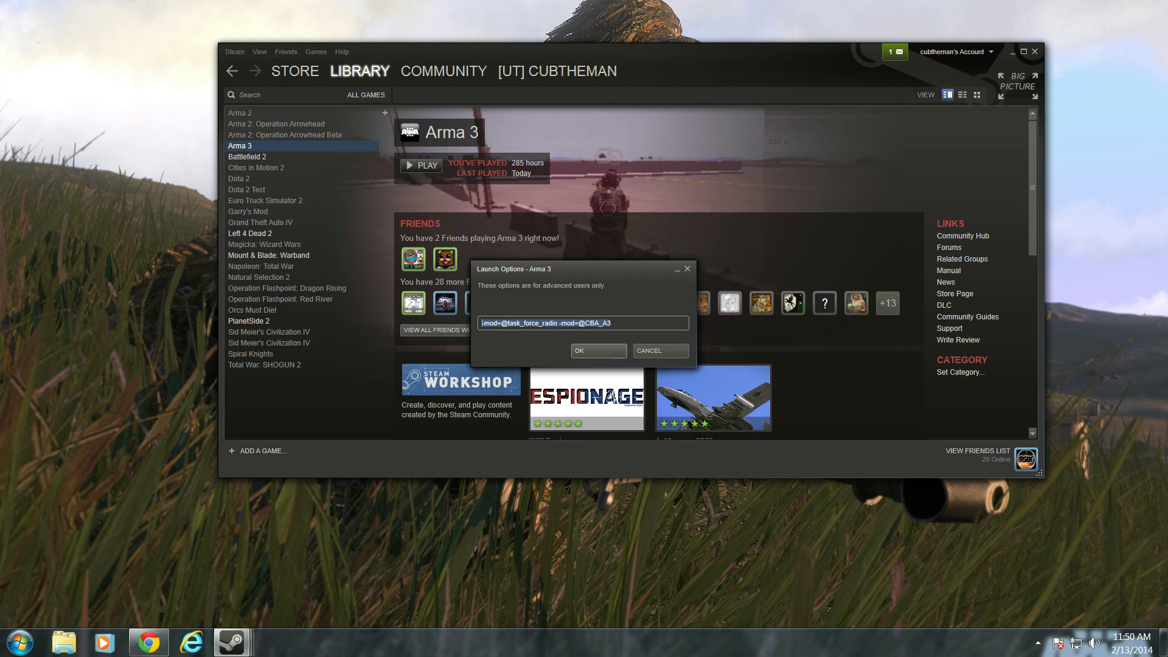
pyautogui.click(630, 389)
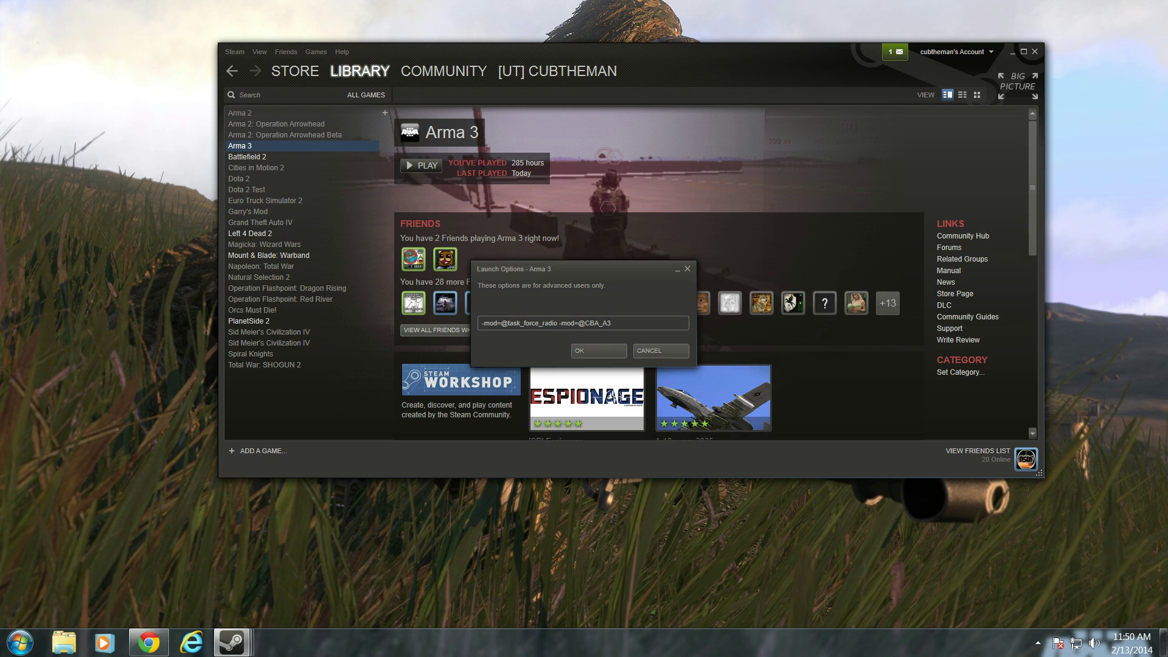